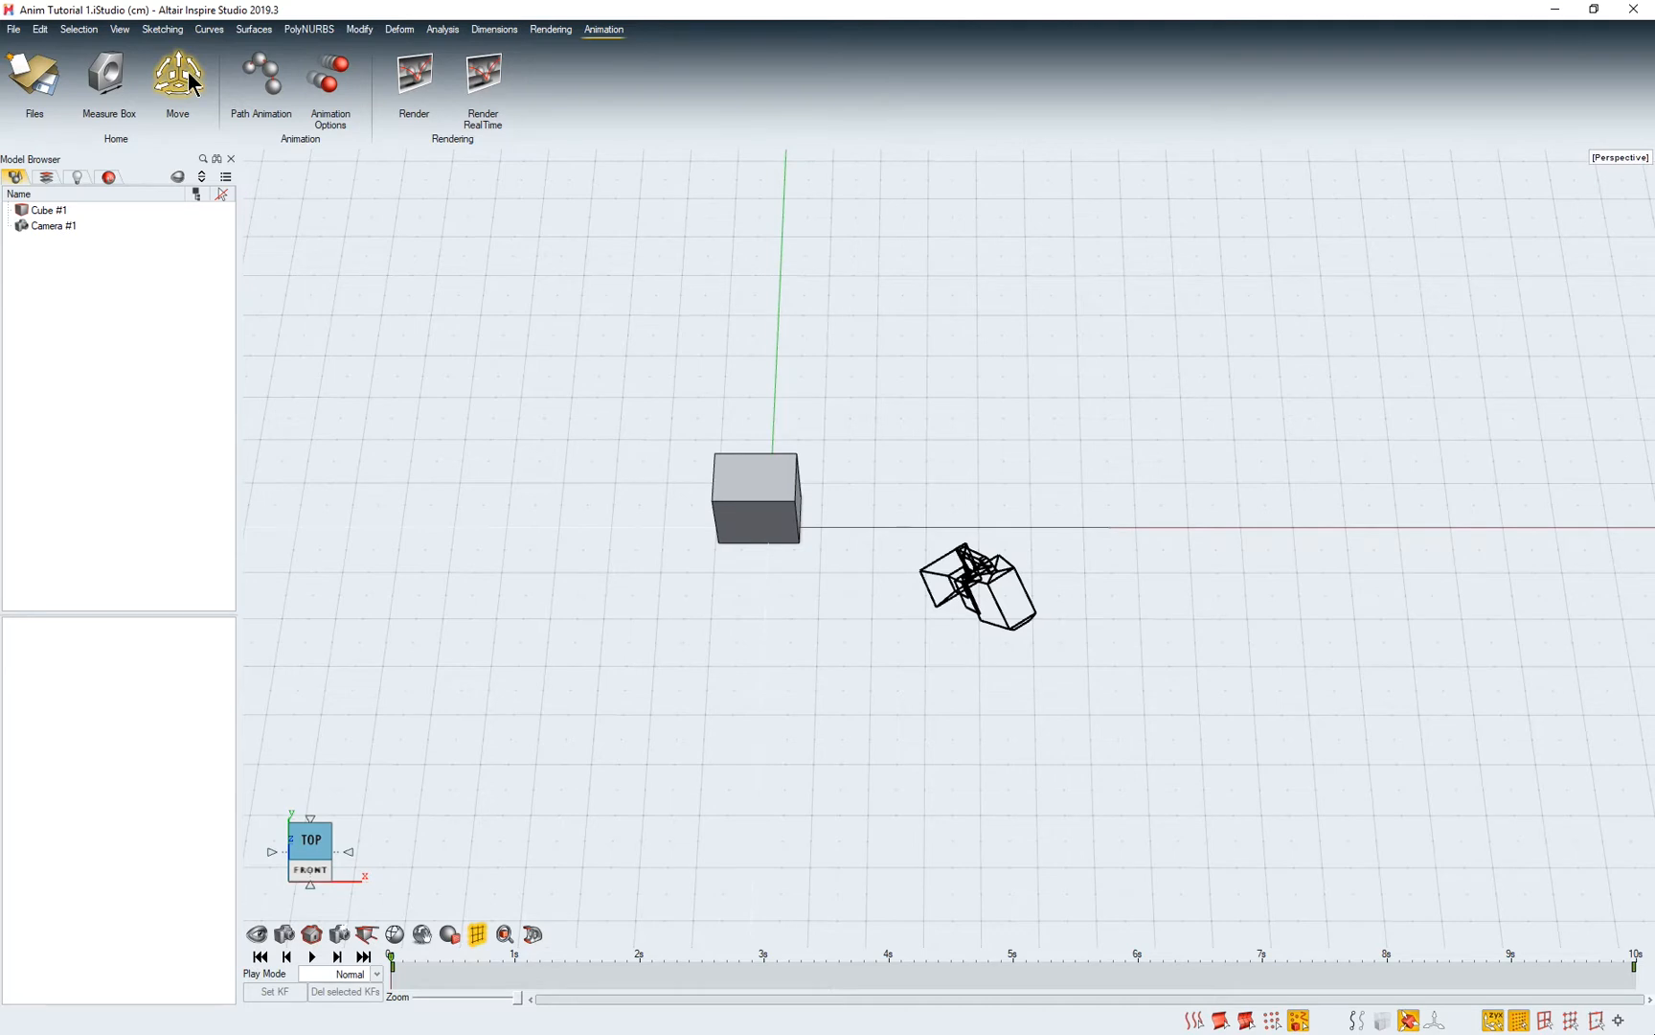
- With Cube #1 selected for moving, place it at about (-24.3, 3.1, 7.5) cm at time 0 s
left_click(746, 483)
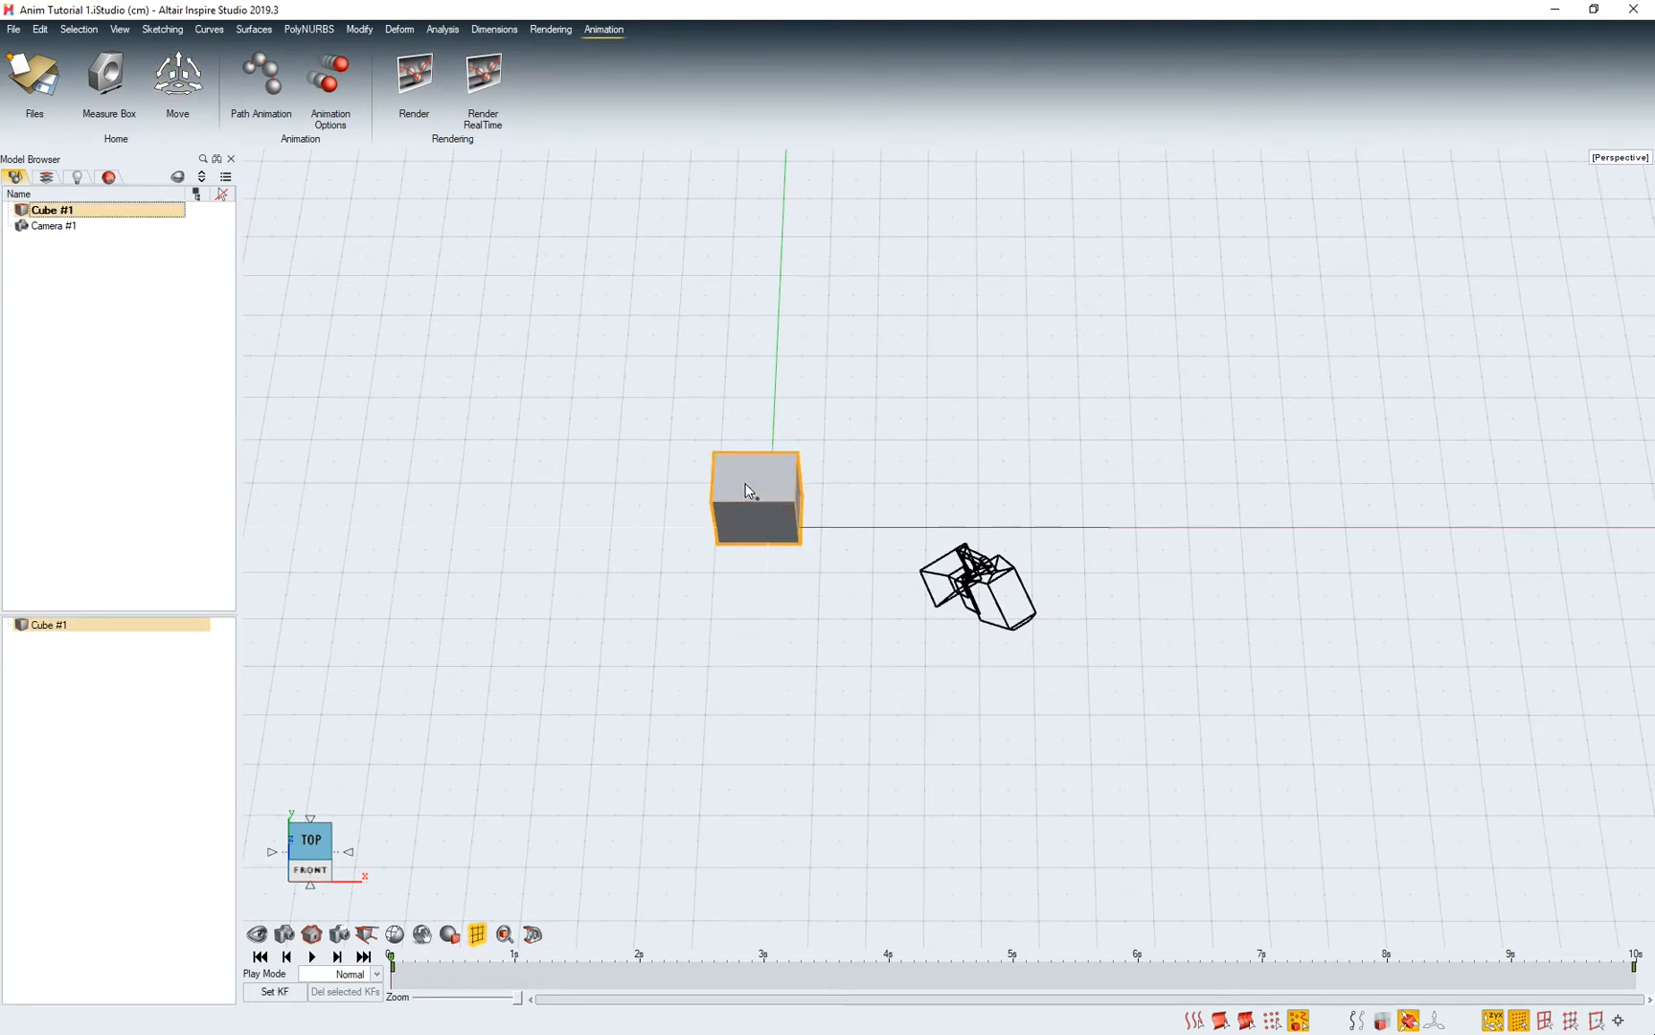
left_click(182, 87)
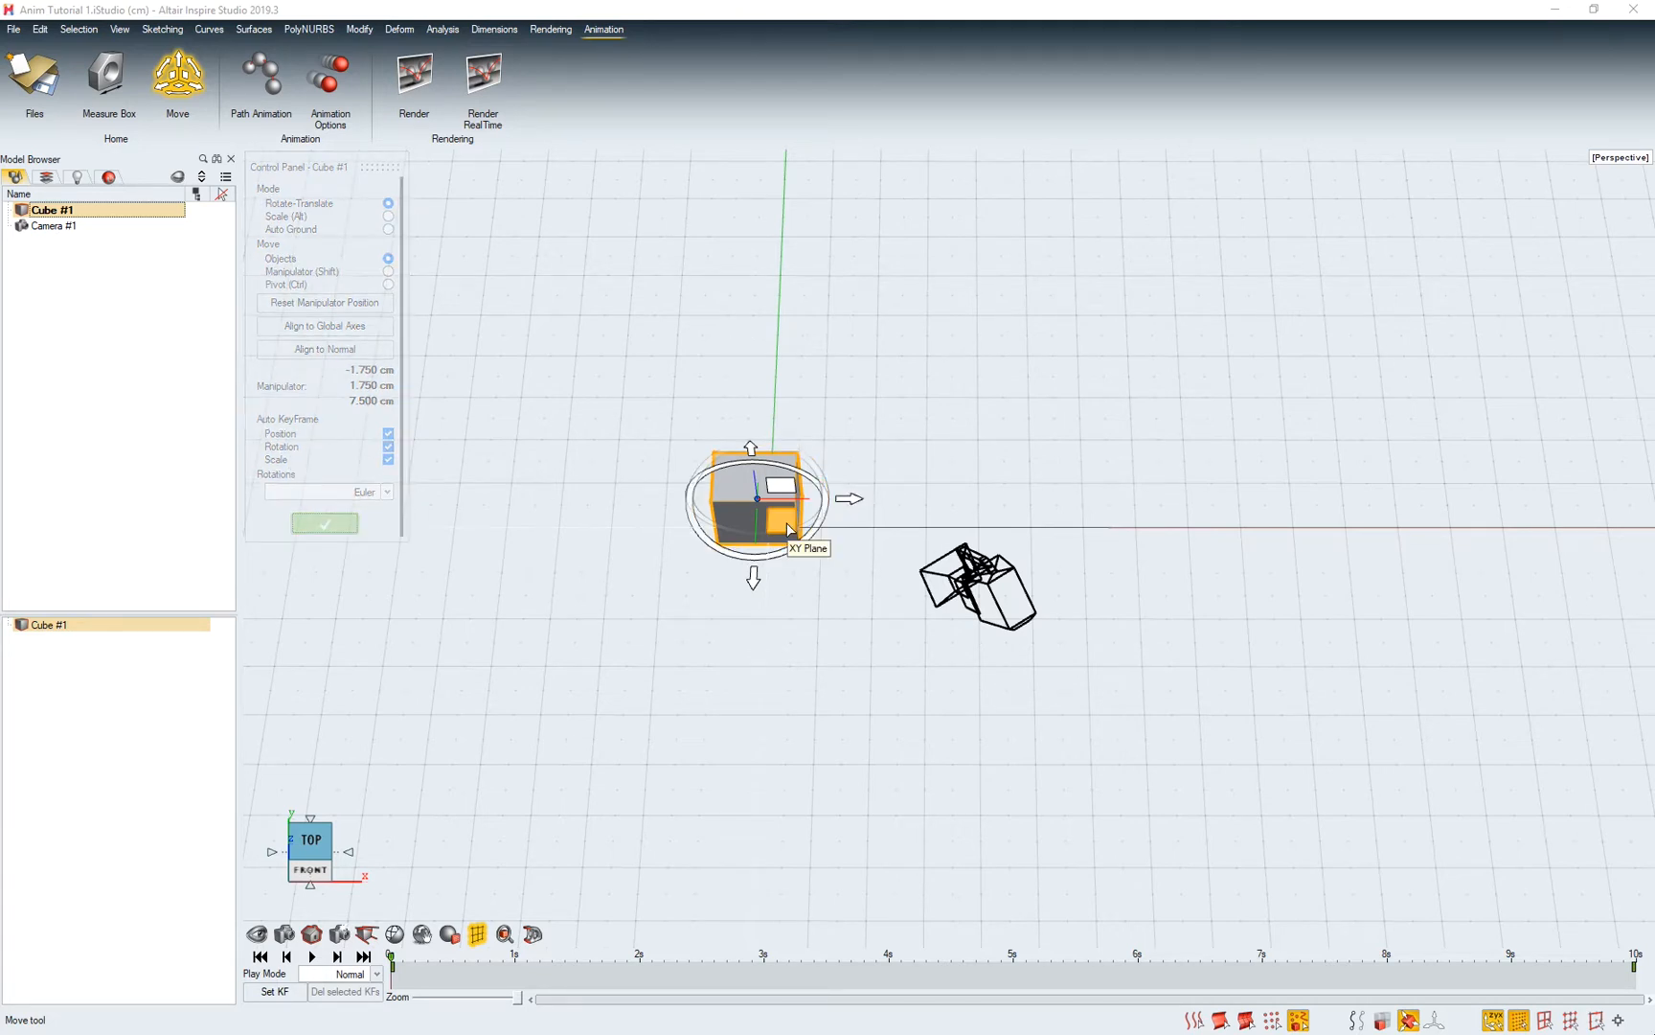
left_click_drag(789, 528, 672, 523)
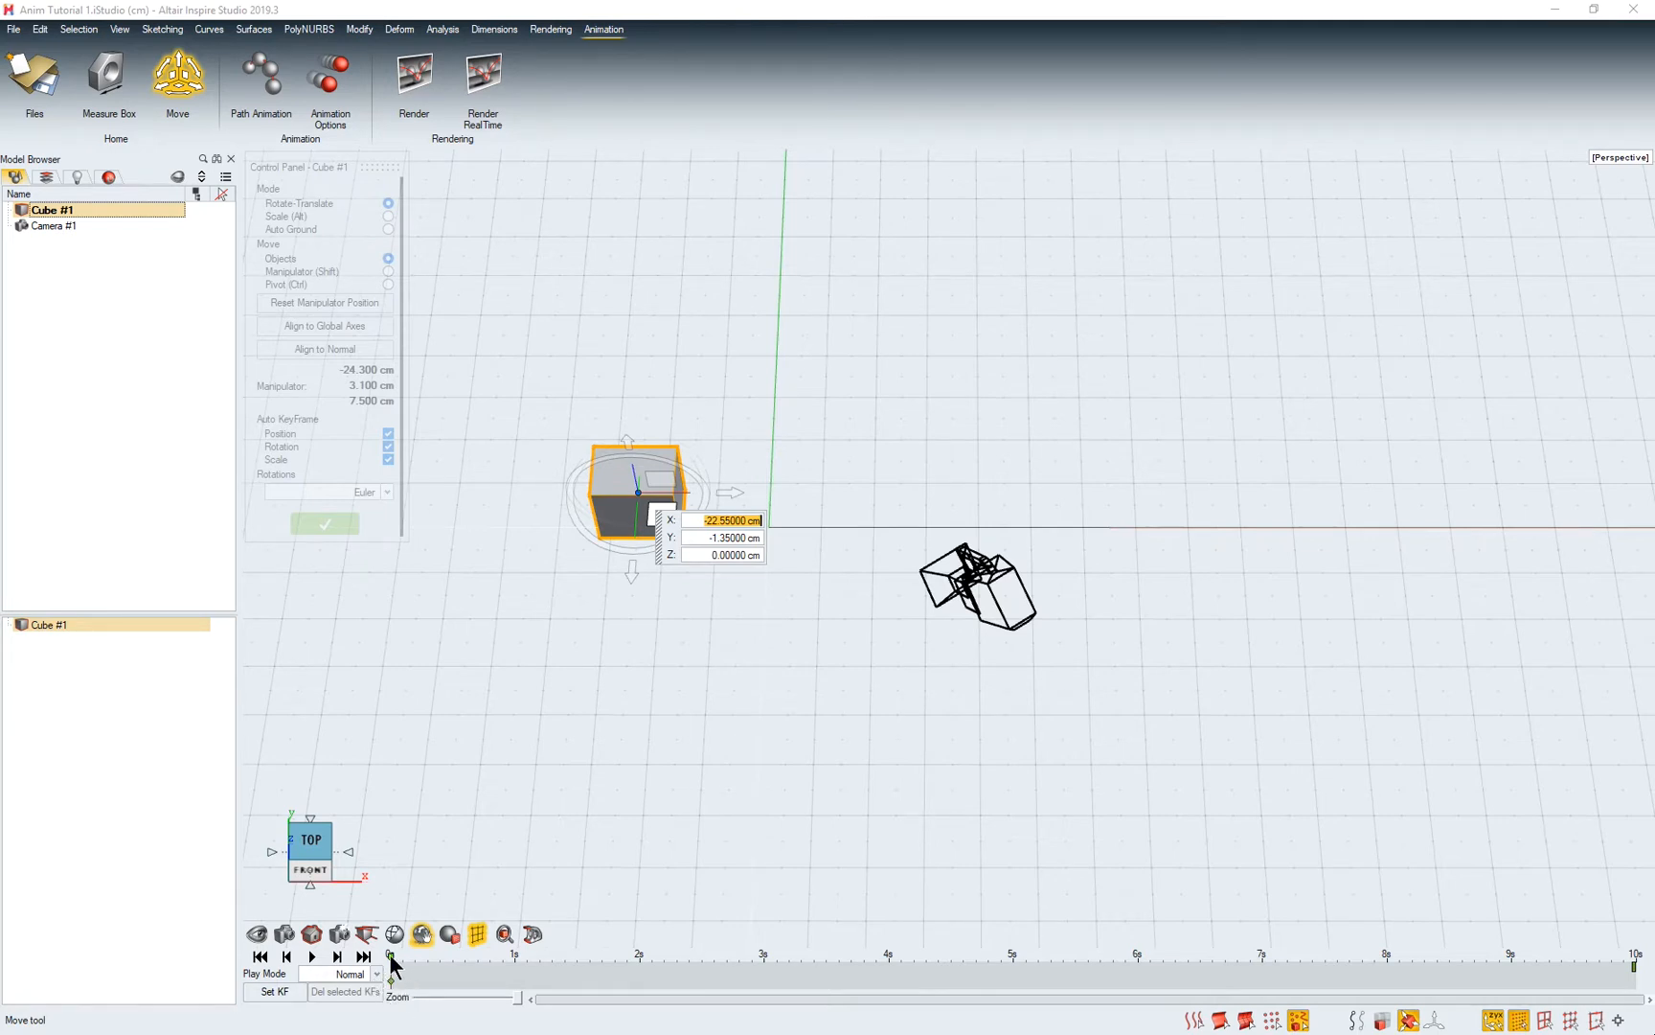
- At about 4.08 s, move the cube to about (52.4, 16.5, 7.5) cm and rotate it about 17.3 degrees around Z
left_click_drag(392, 958, 579, 967)
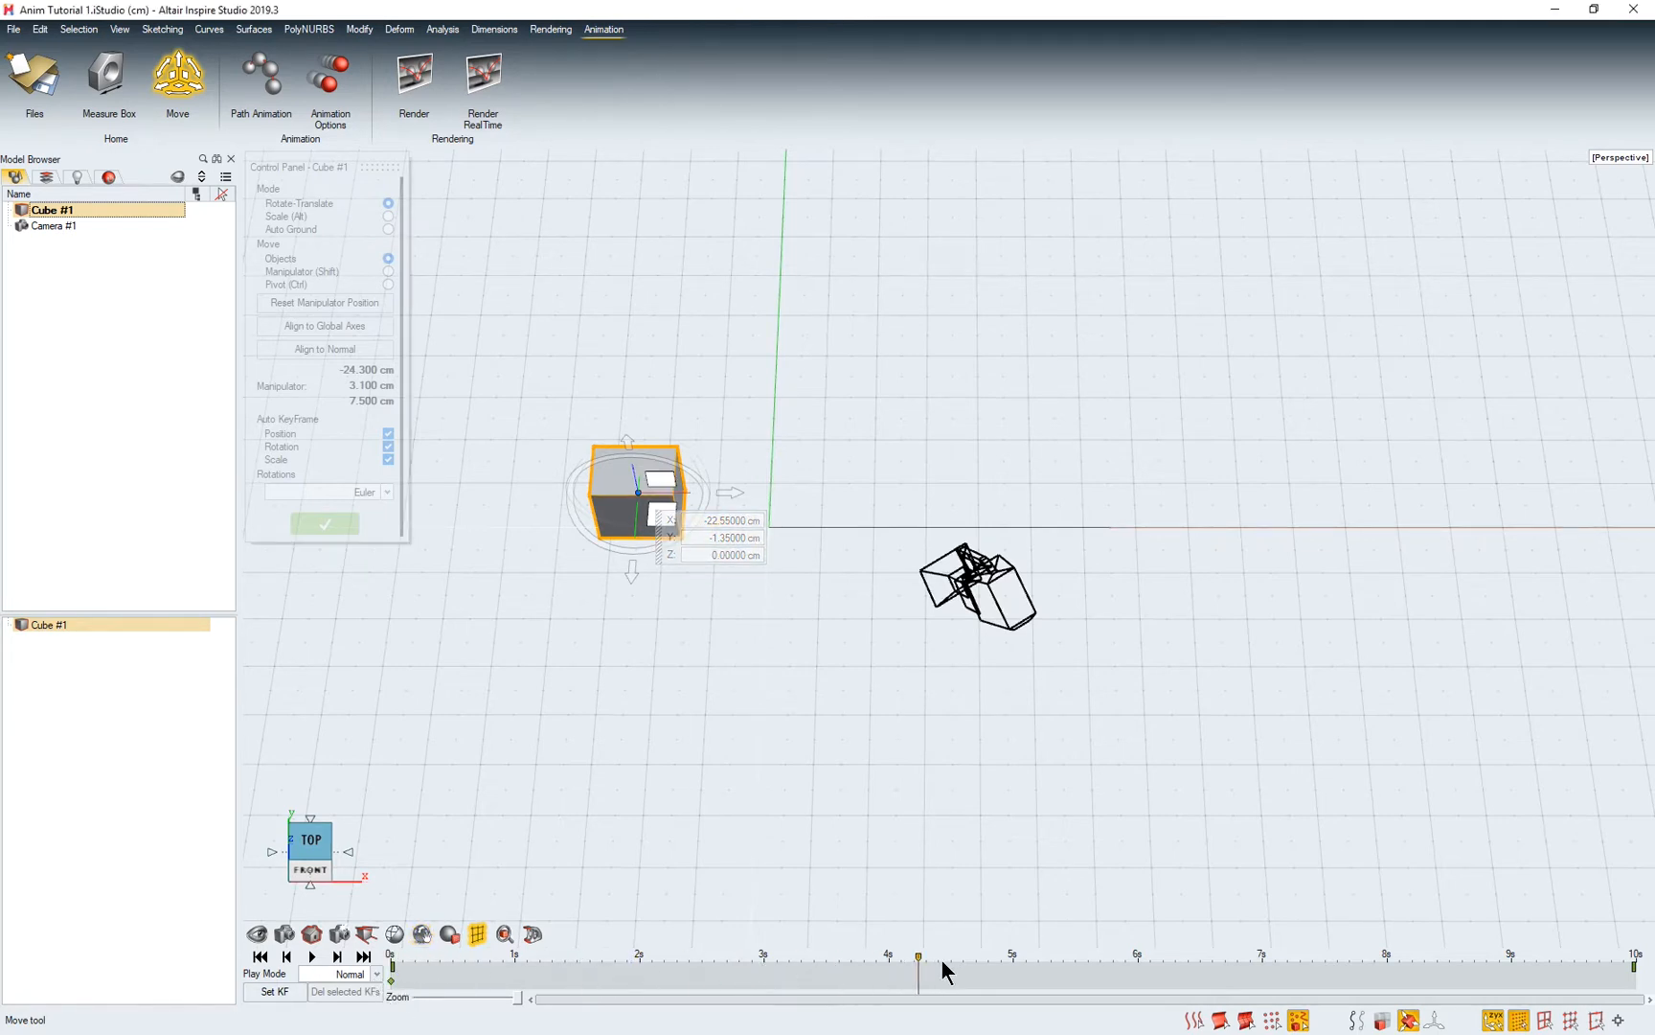
mouse_move(942, 960)
left_mouse_down()
mouse_move(984, 969)
mouse_move(900, 953)
left_mouse_up()
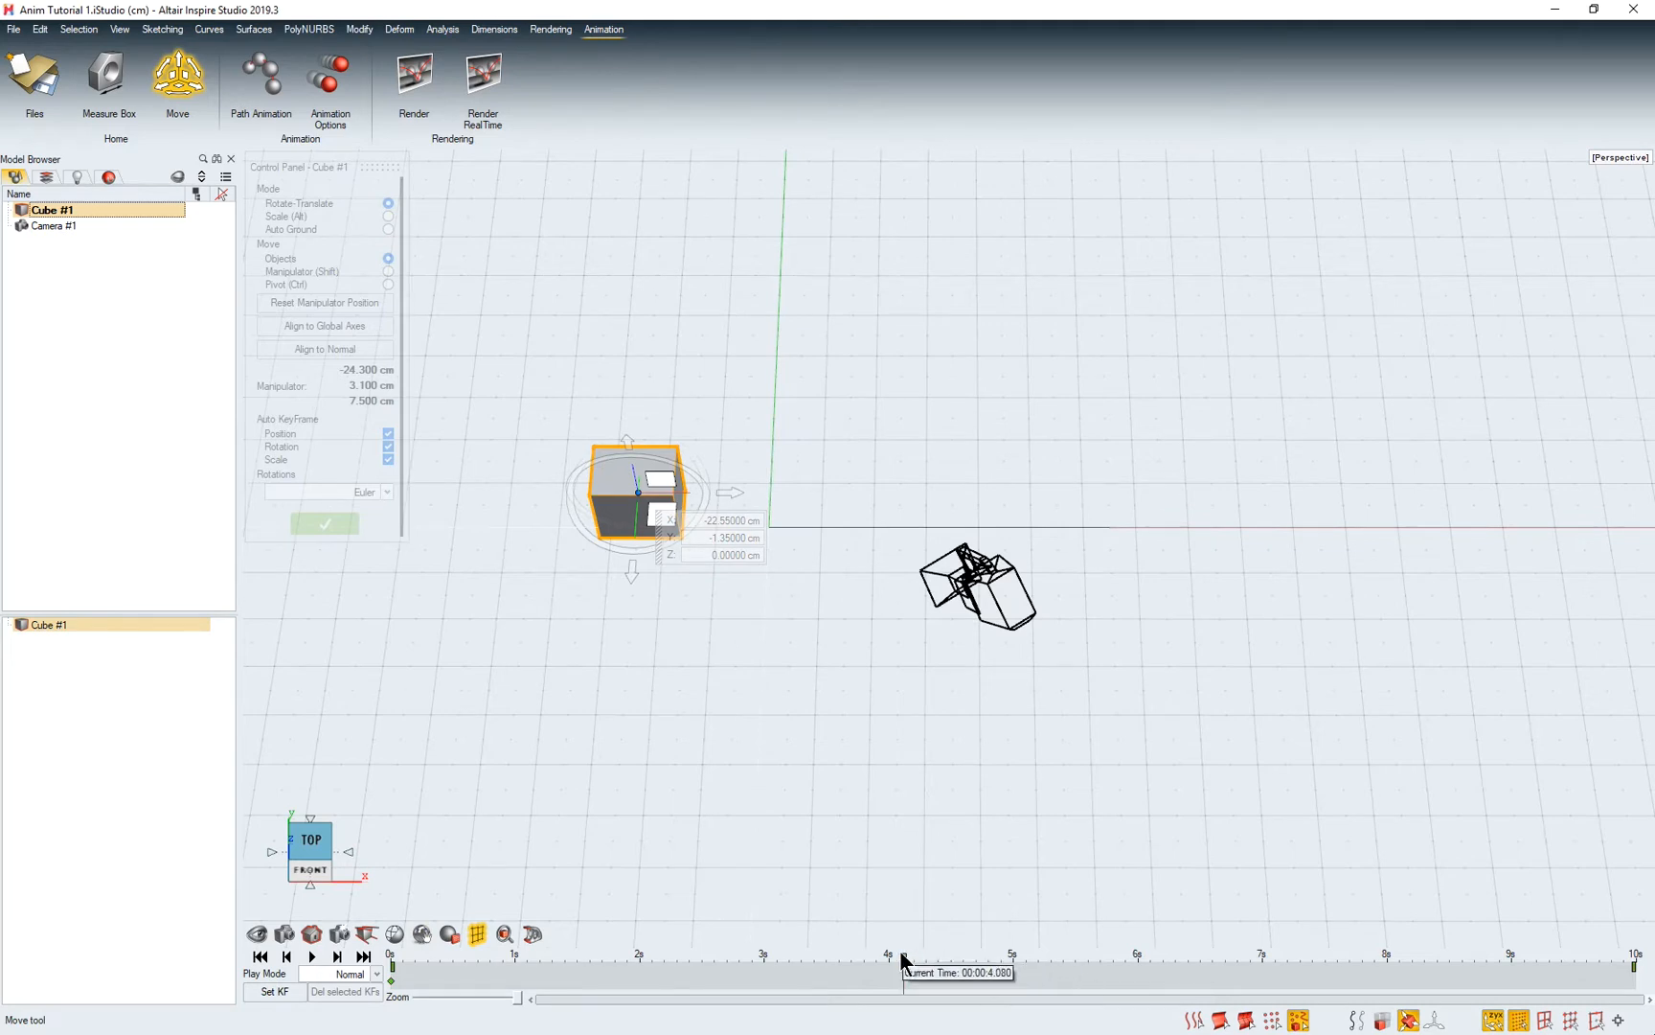
left_click_drag(677, 525, 1048, 488)
mouse_move(1027, 496)
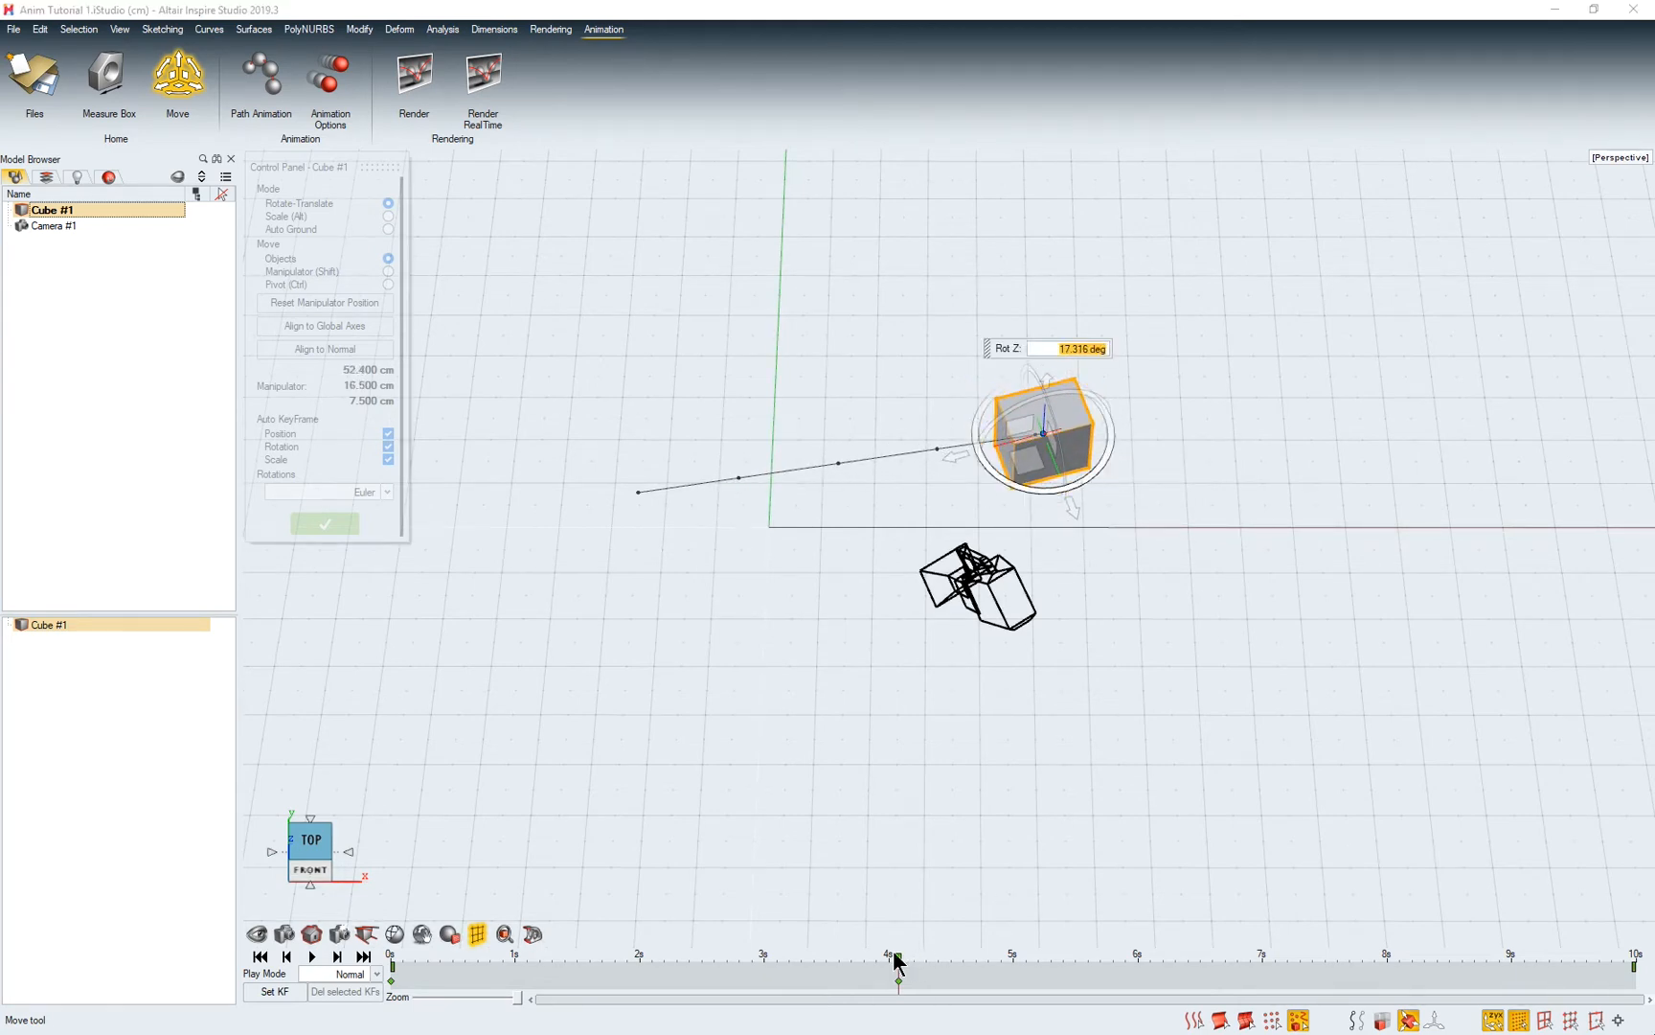
- At 10 s, move the cube to about (116.5, -19.1, 7.5) cm and rotate it about -30.4 degrees around Z
left_click_drag(898, 966, 1648, 968)
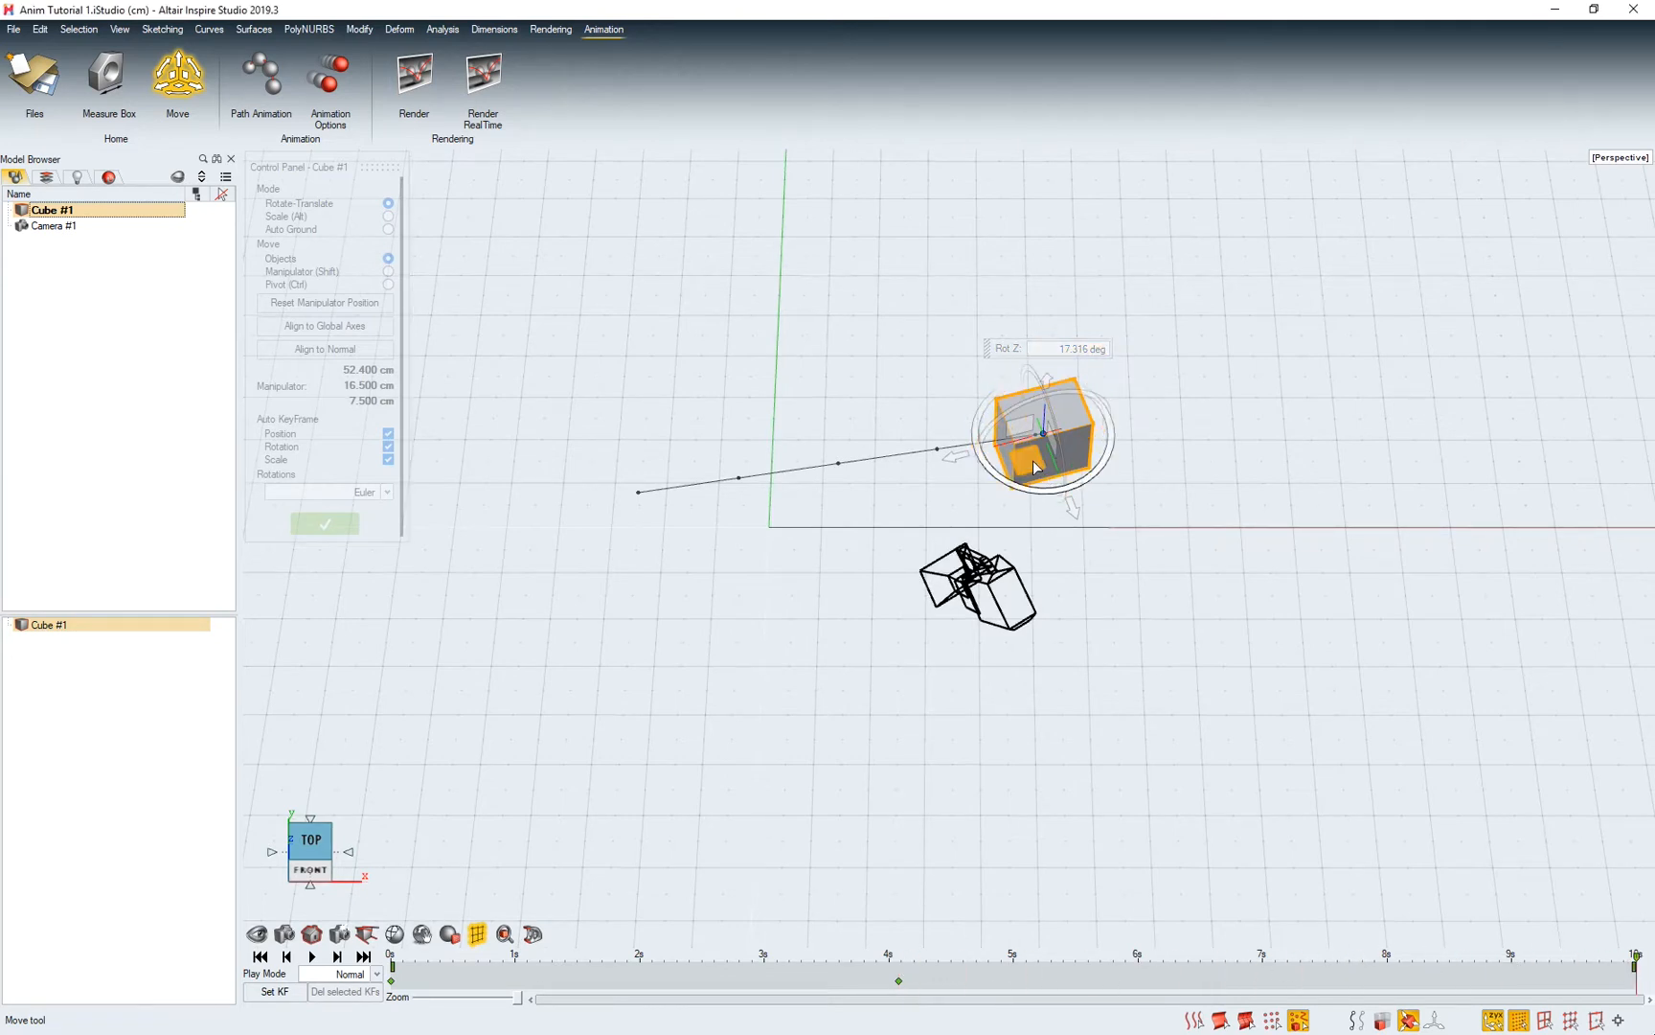
left_click_drag(1044, 469, 1340, 663)
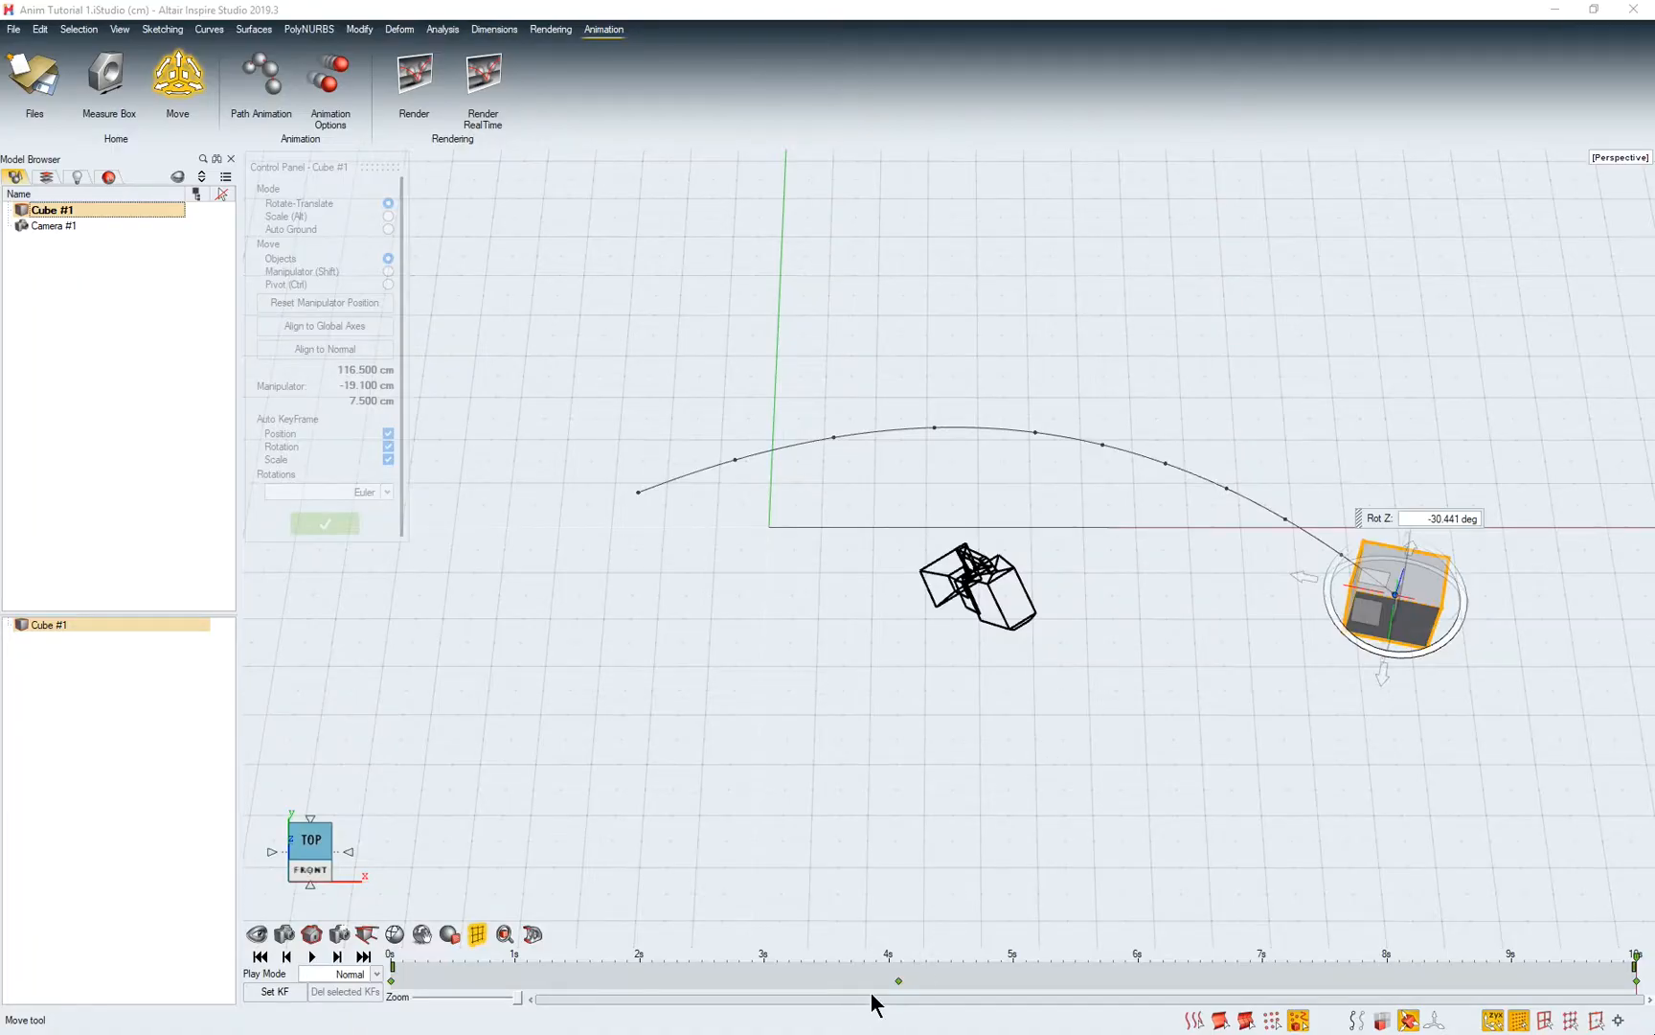
- Scrub the timeline back to 0 s to review the cube's motion, and exit the Move tool
mouse_move(897, 982)
mouse_move(1638, 962)
left_mouse_down()
mouse_move(450, 961)
mouse_move(1094, 1019)
mouse_move(1591, 1001)
mouse_move(1457, 934)
mouse_move(448, 915)
mouse_move(337, 945)
mouse_move(359, 925)
left_mouse_up()
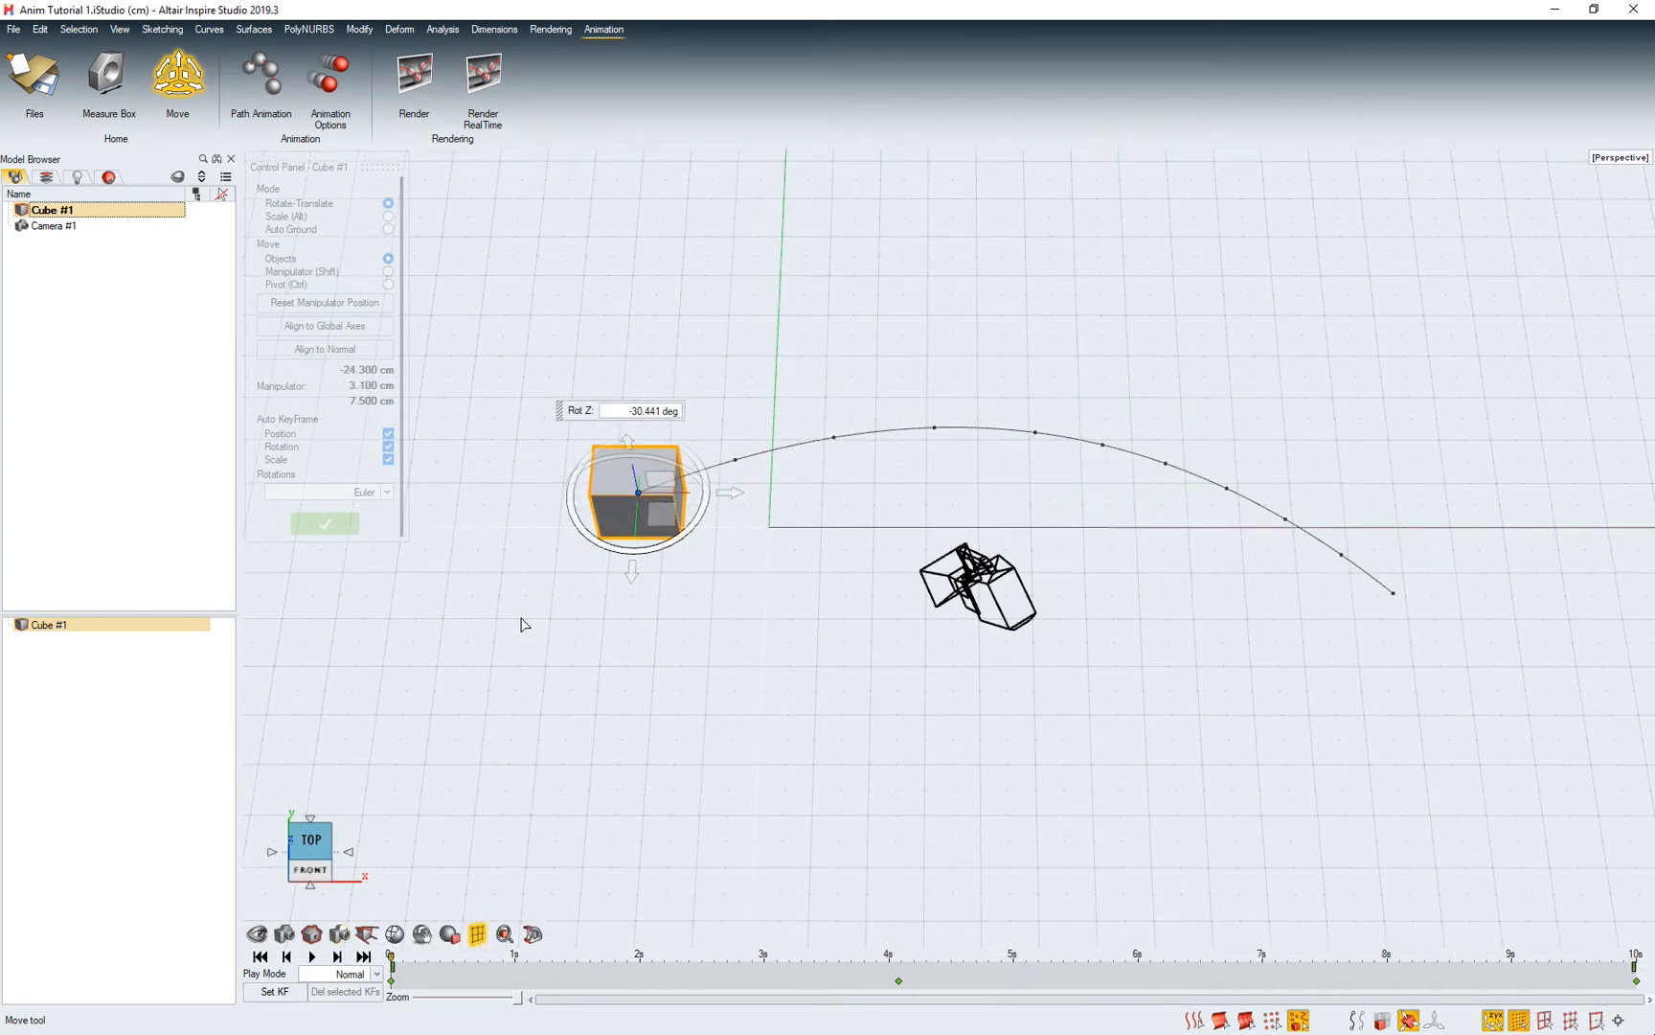
right_click_drag(495, 608, 453, 611)
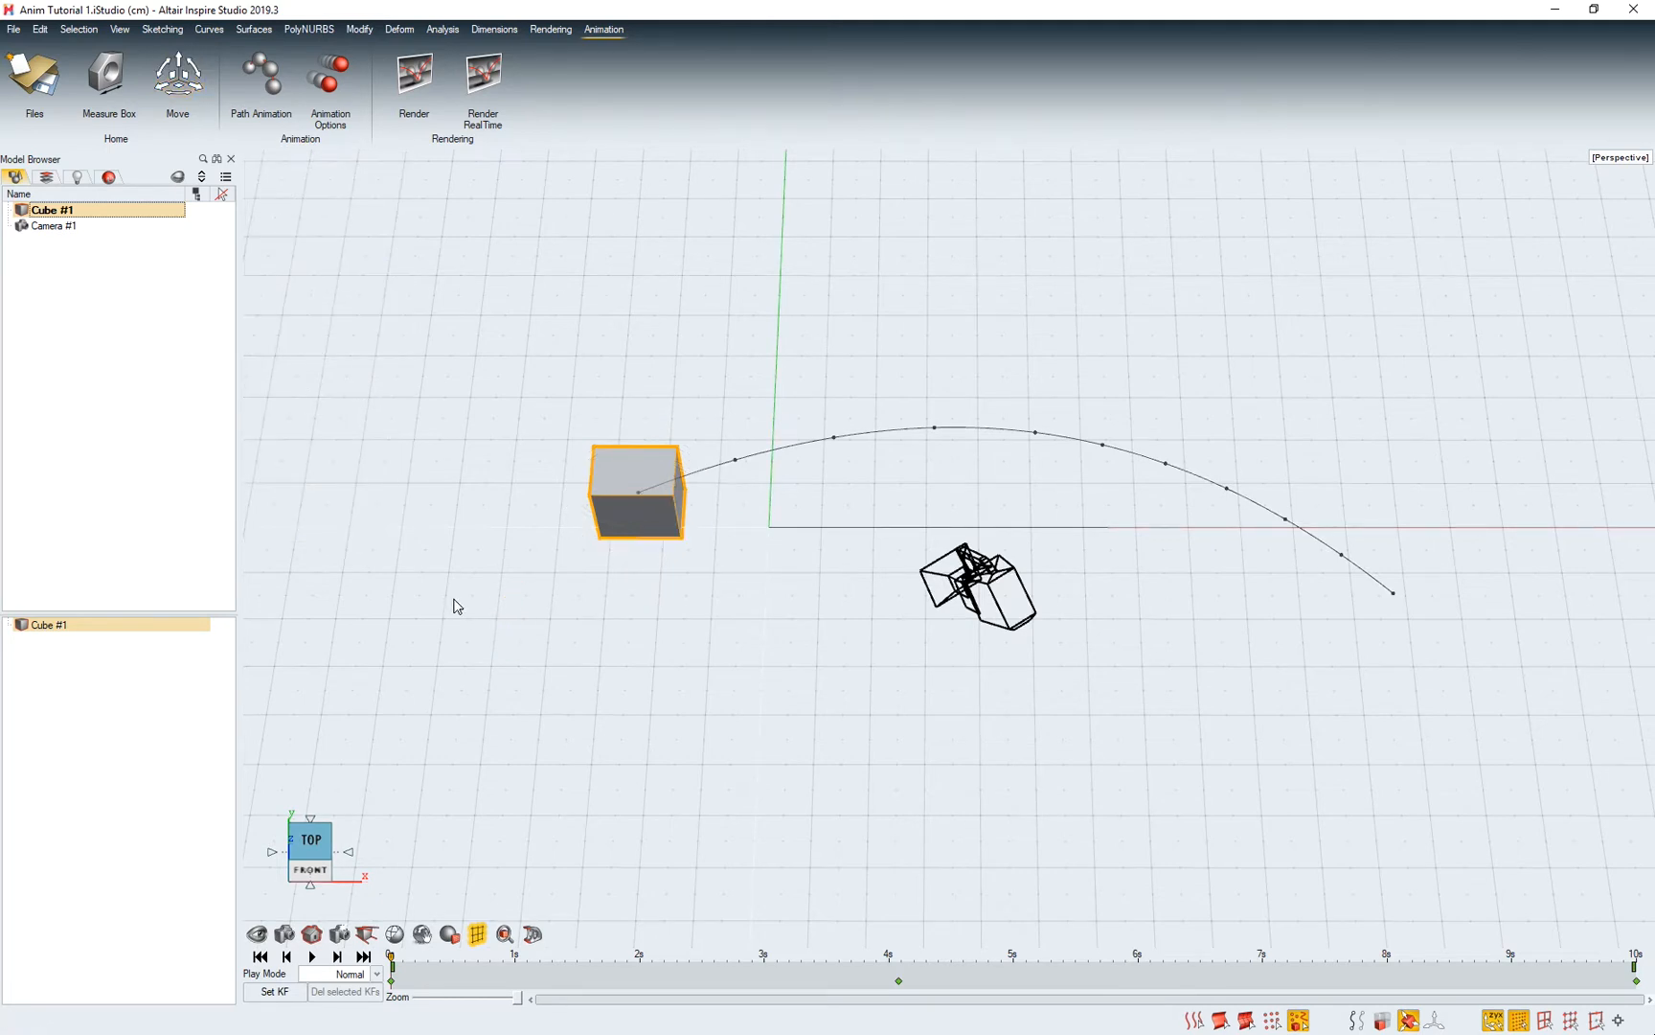
- Turn off automatic keyframing of Position and Scale for the cube, and try moving it about 7.4 cm in X at 0 s
left_click(178, 77)
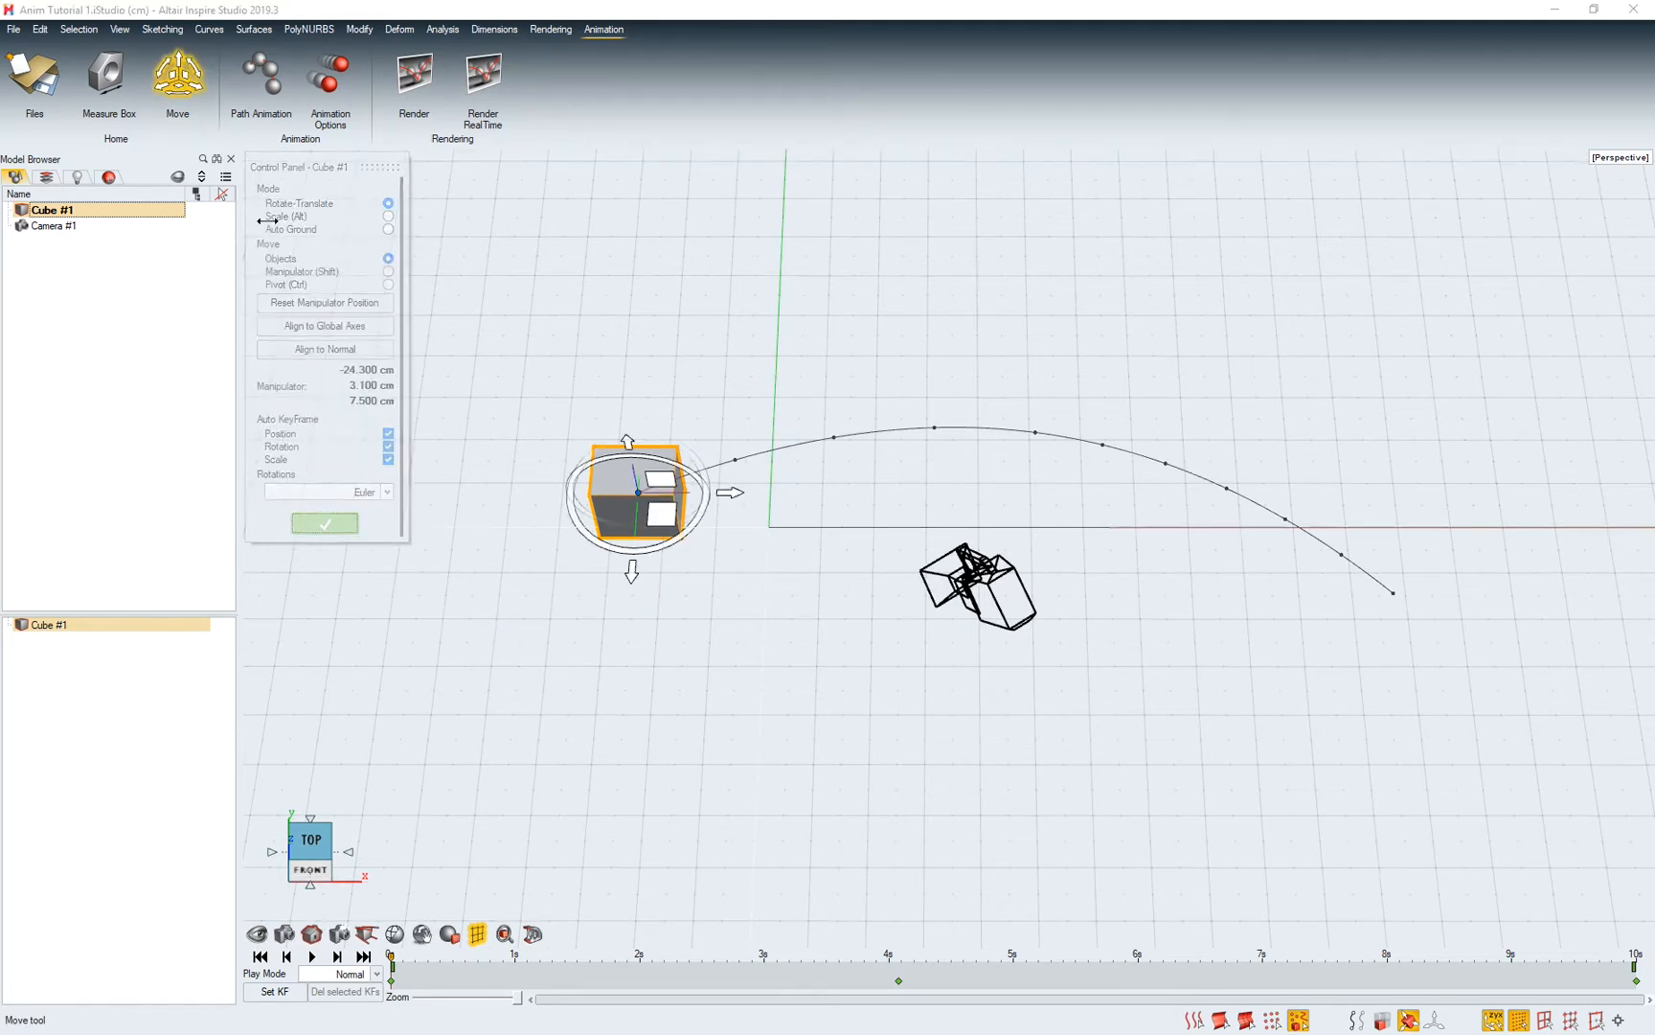
left_click(388, 434)
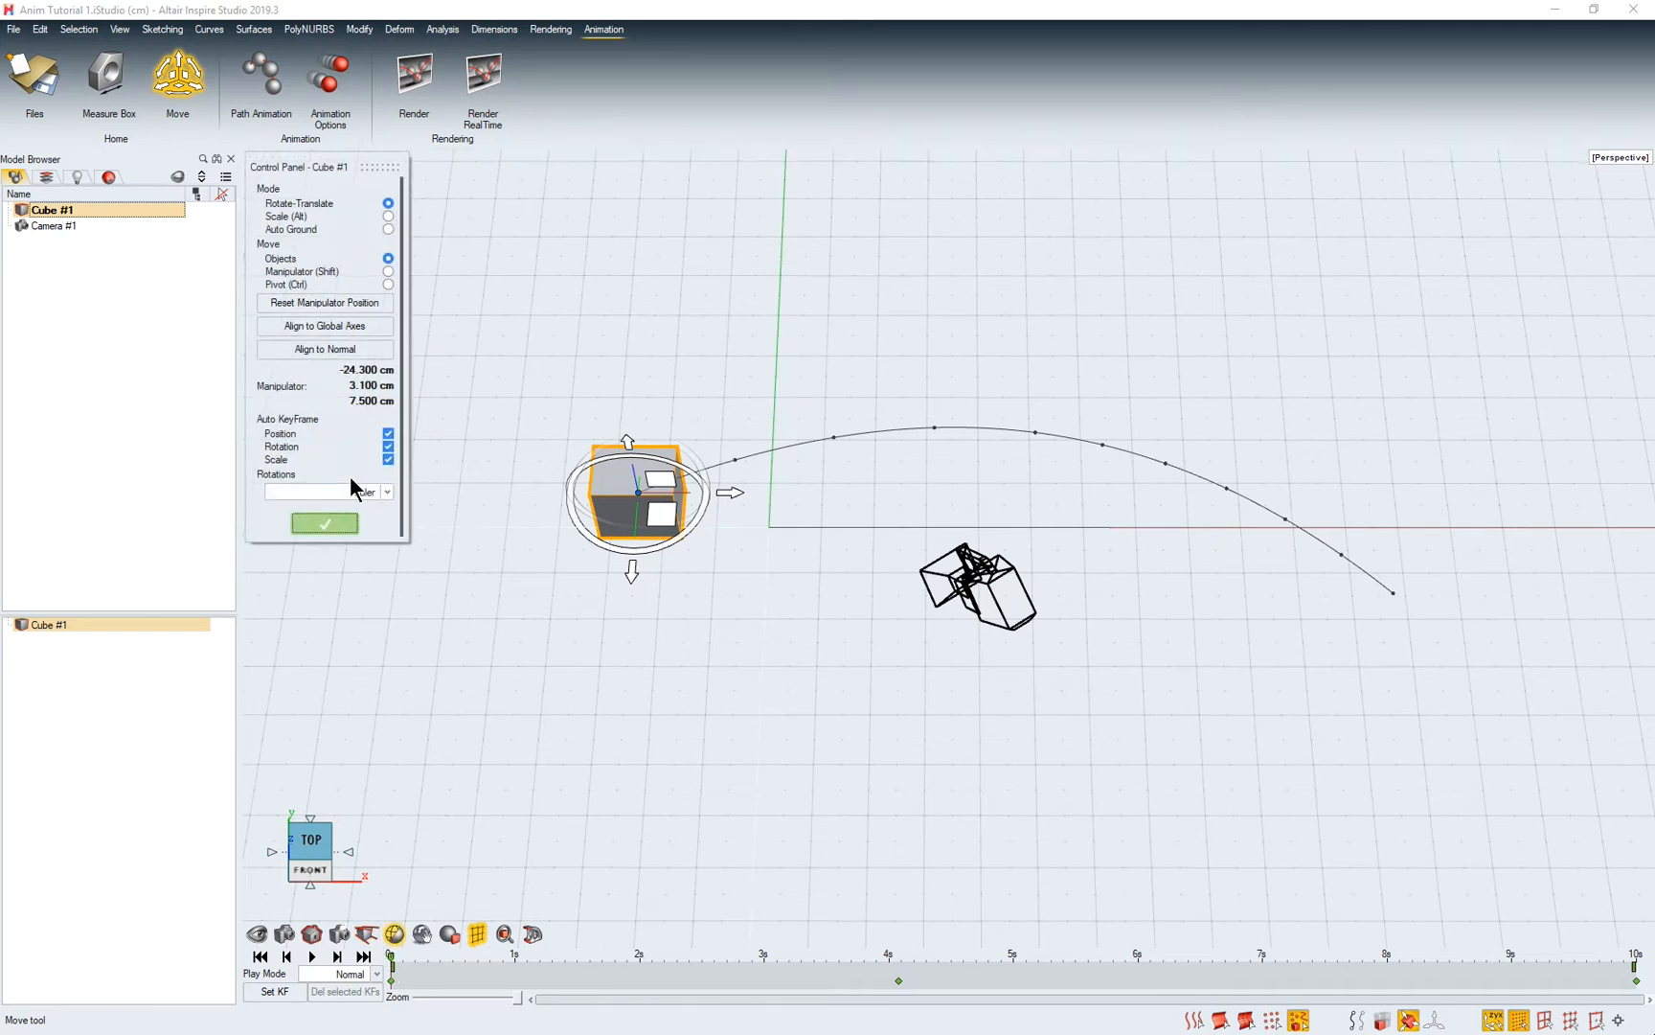
left_click(387, 433)
left_click(388, 460)
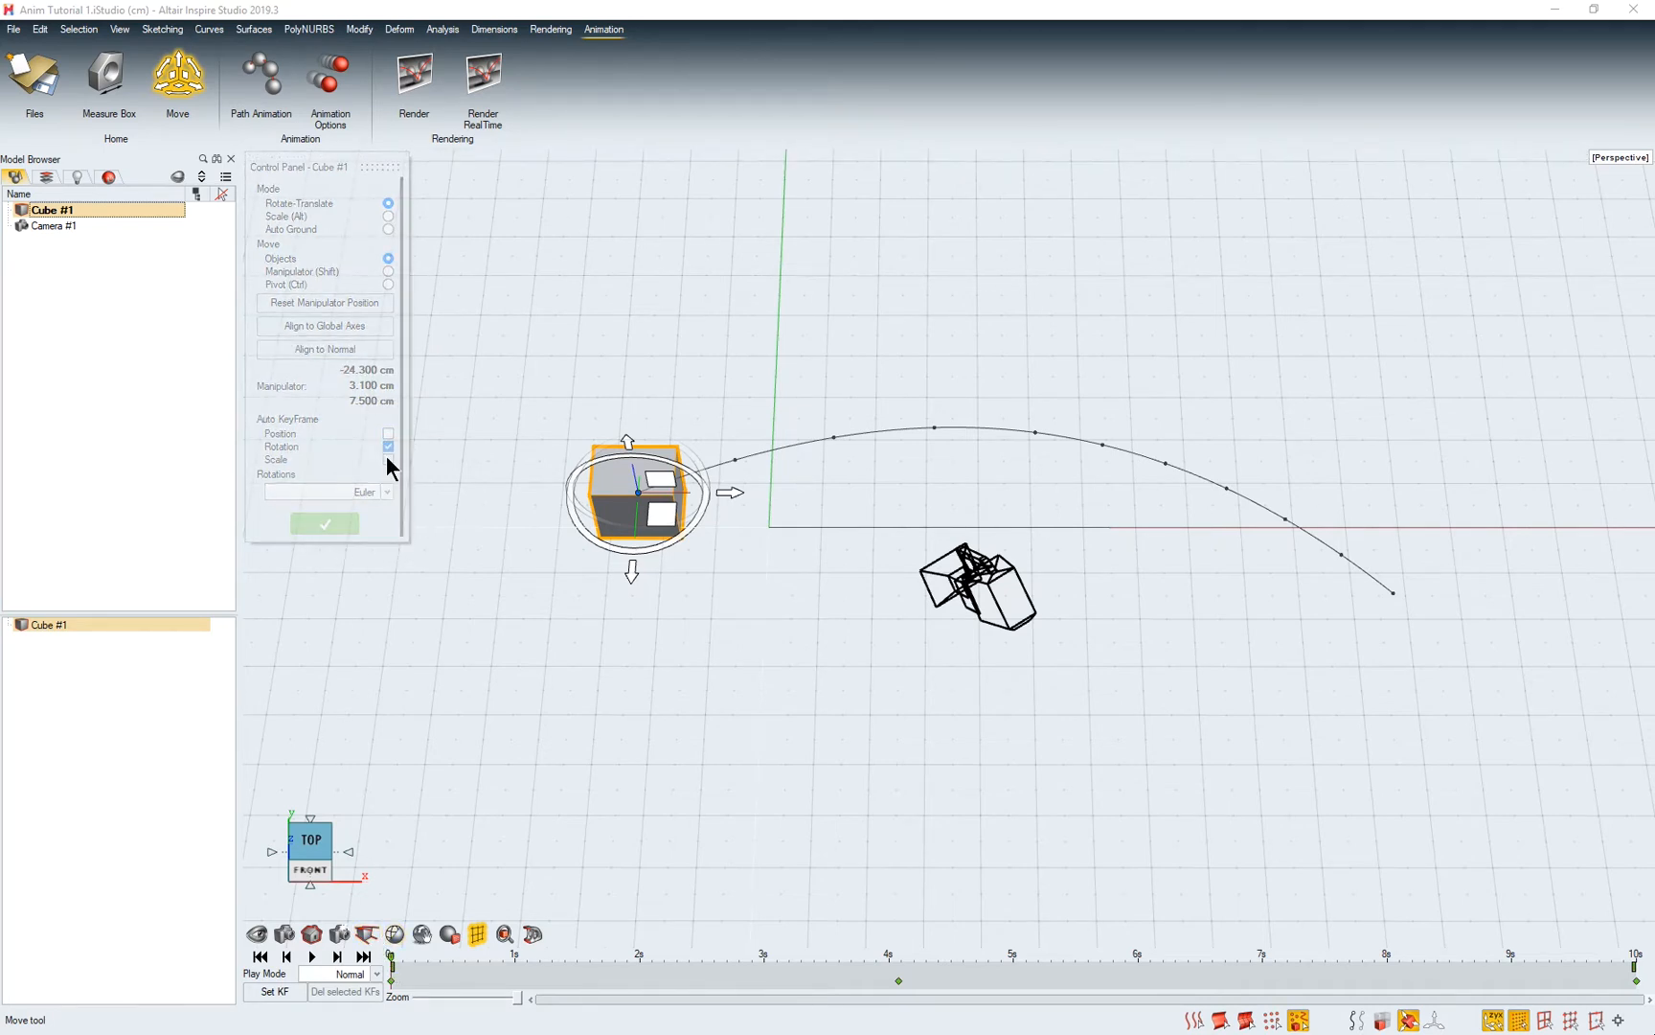
left_click_drag(659, 535, 703, 514)
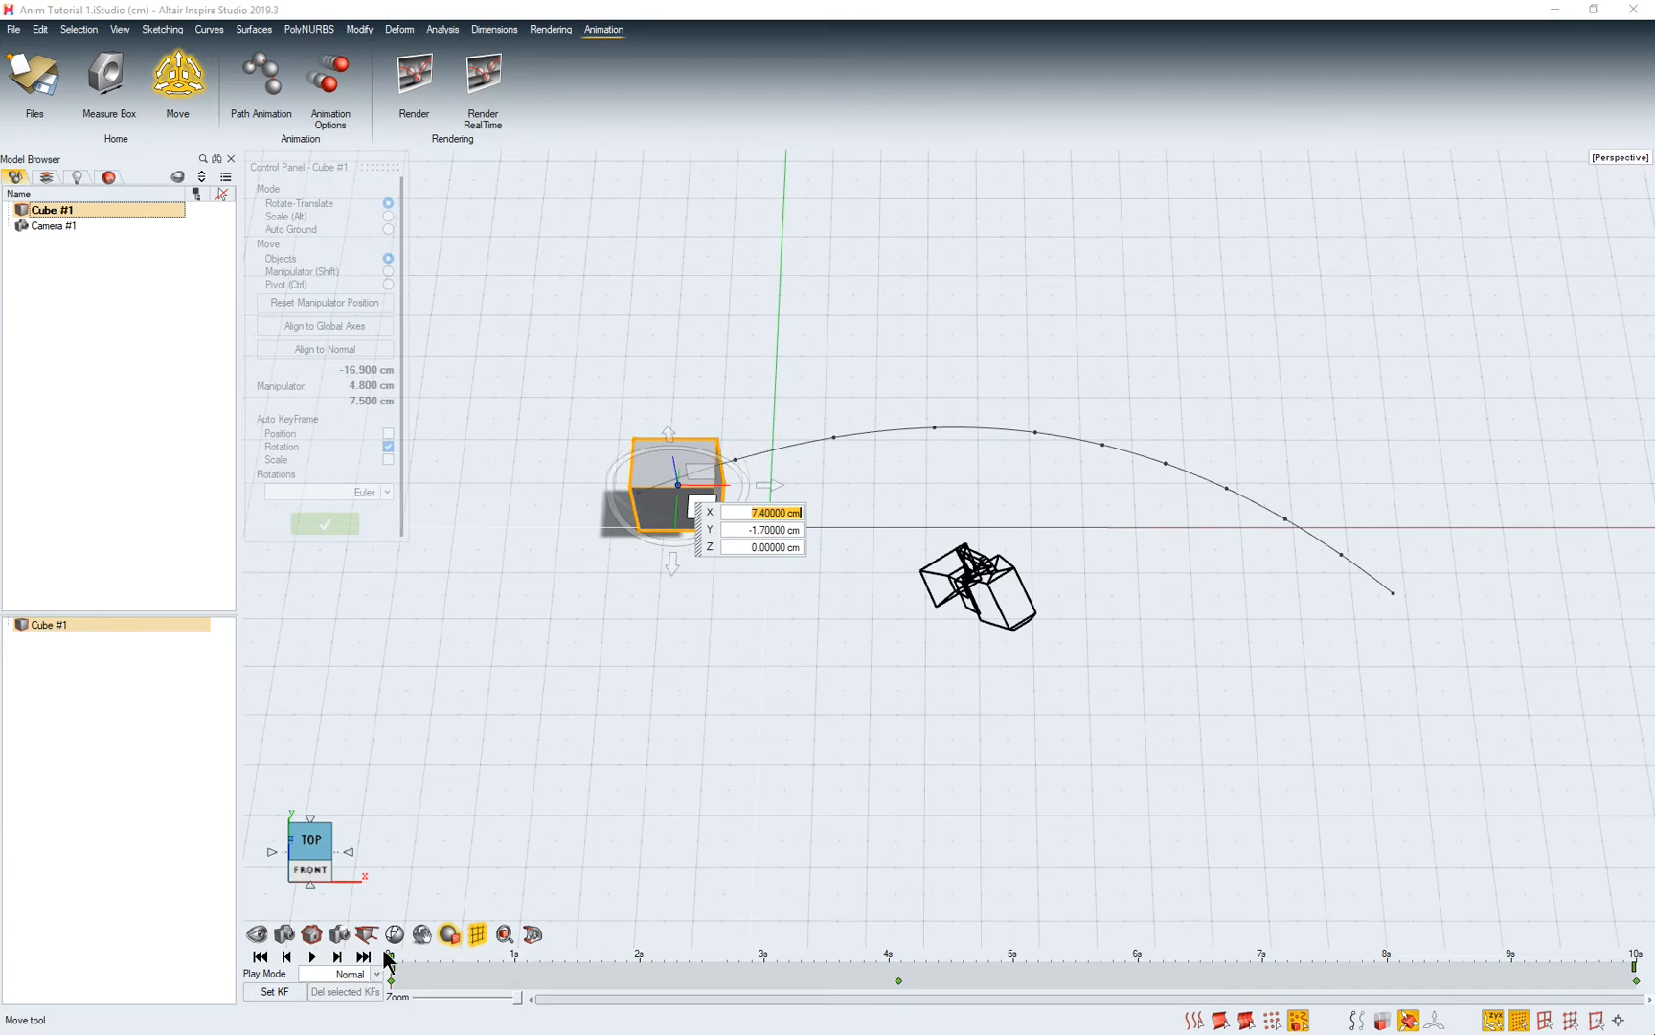
- At about 6.7 s, rotate the cube about -93.8 degrees around Z, and scrub the timeline to check the rotation
left_click_drag(388, 955, 1222, 956)
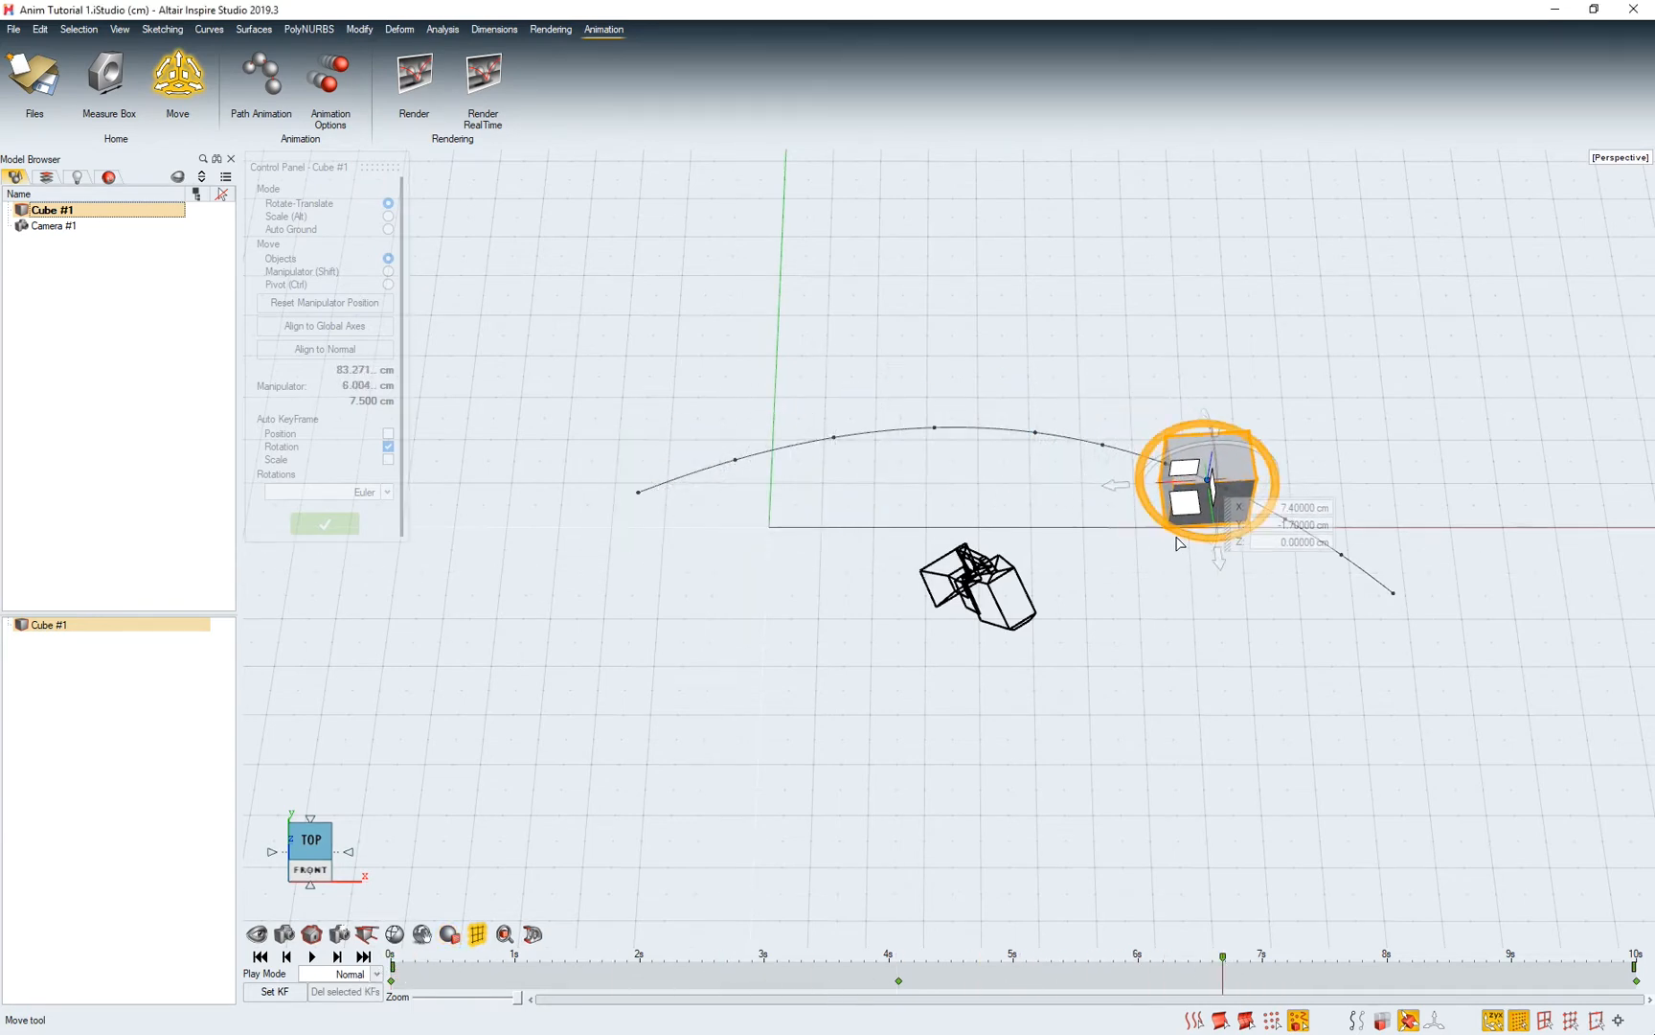
left_click_drag(1176, 547, 1074, 428)
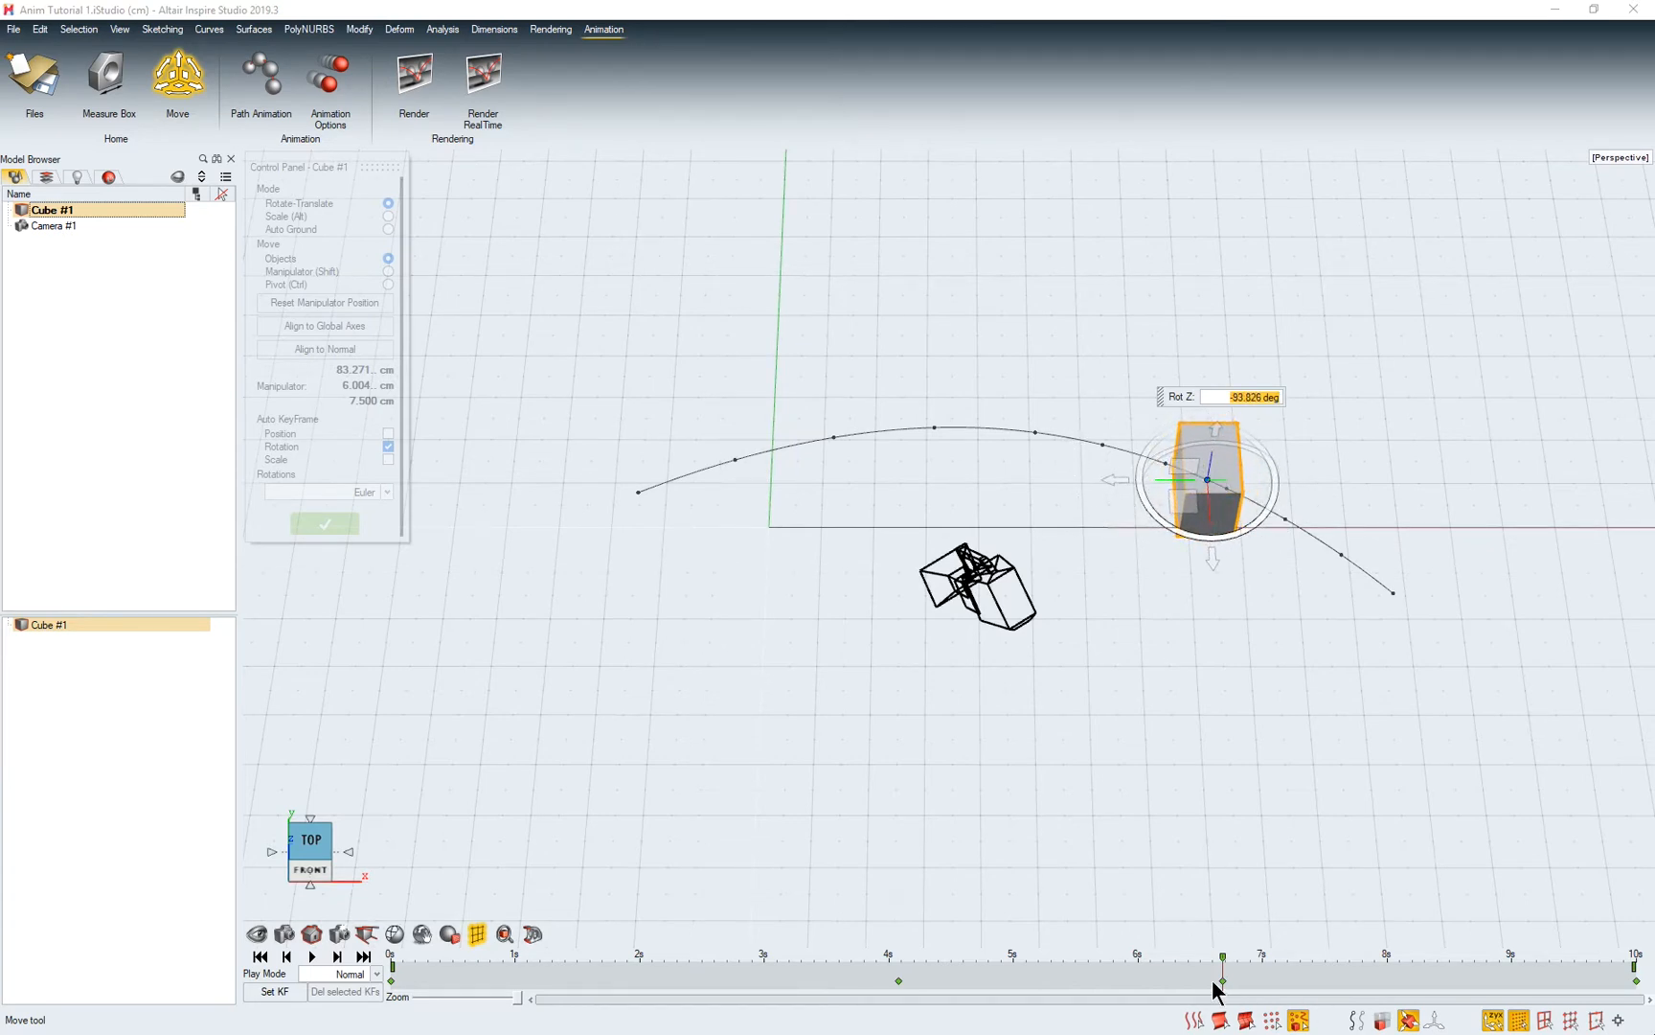
mouse_move(1224, 957)
left_mouse_down()
mouse_move(747, 906)
mouse_move(553, 901)
mouse_move(392, 927)
mouse_move(707, 917)
mouse_move(983, 953)
mouse_move(1652, 982)
mouse_move(1496, 953)
mouse_move(947, 915)
mouse_move(1198, 974)
left_mouse_up()
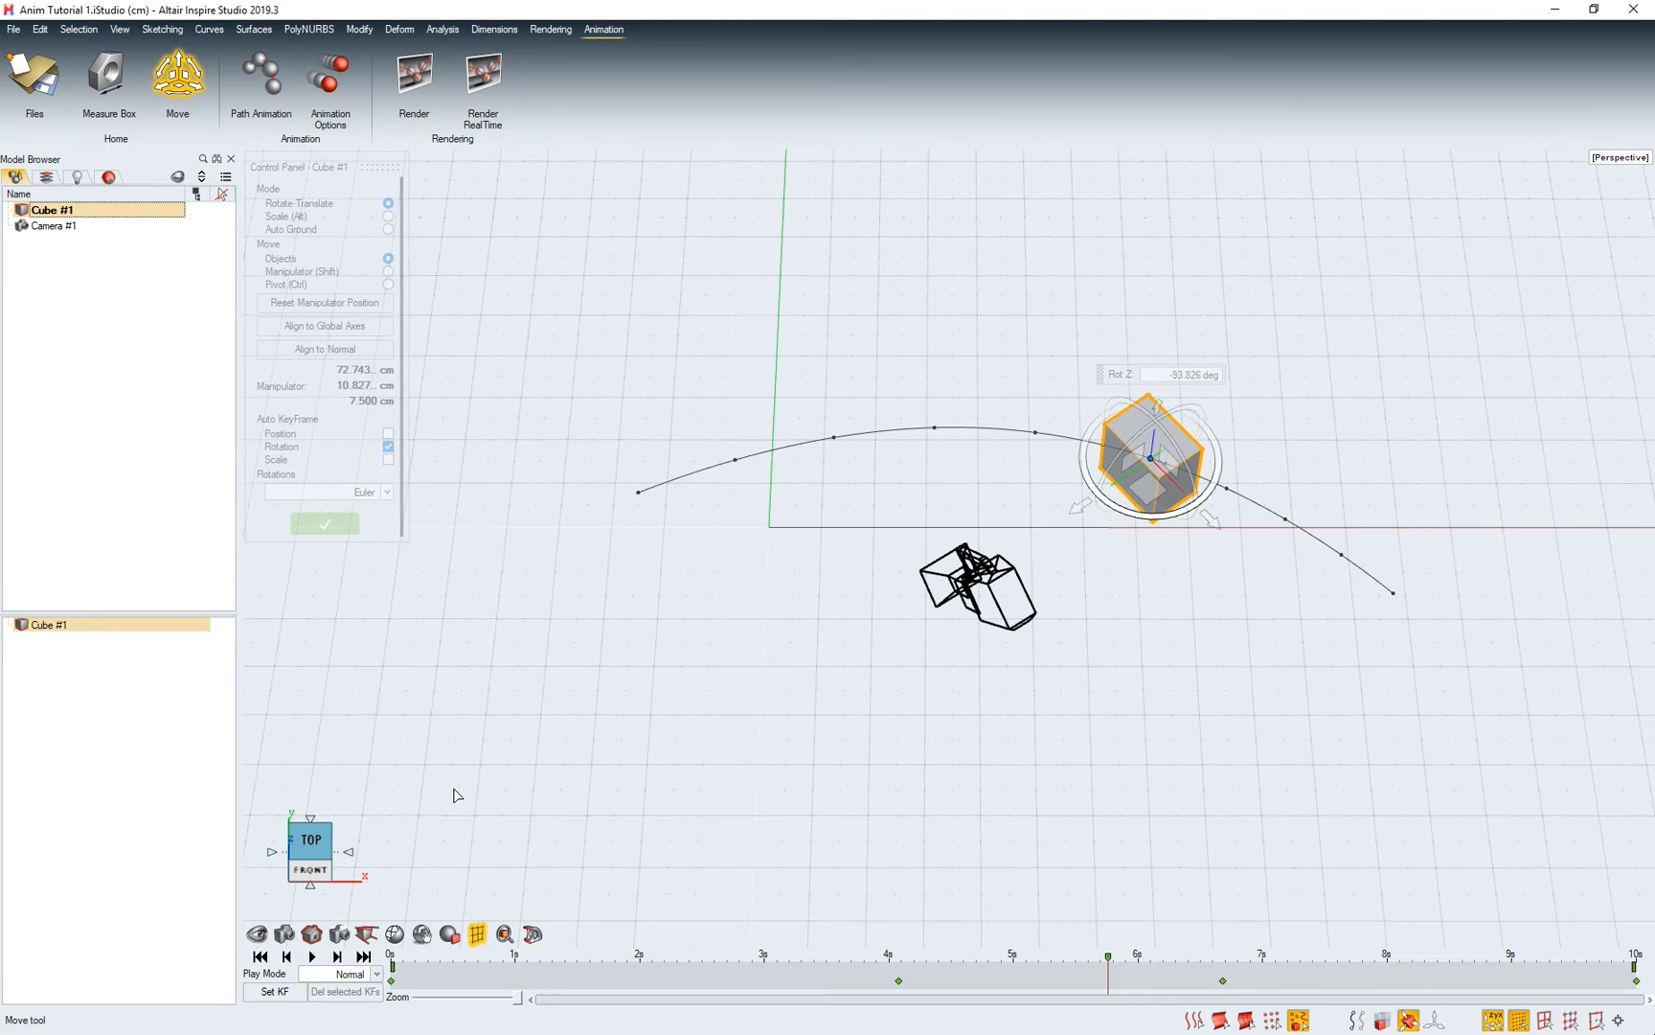
- Turn off automatic Rotation keyframing and move the cube at 2.16 s to about (8.7, 44, 7.5) cm
left_click(388, 449)
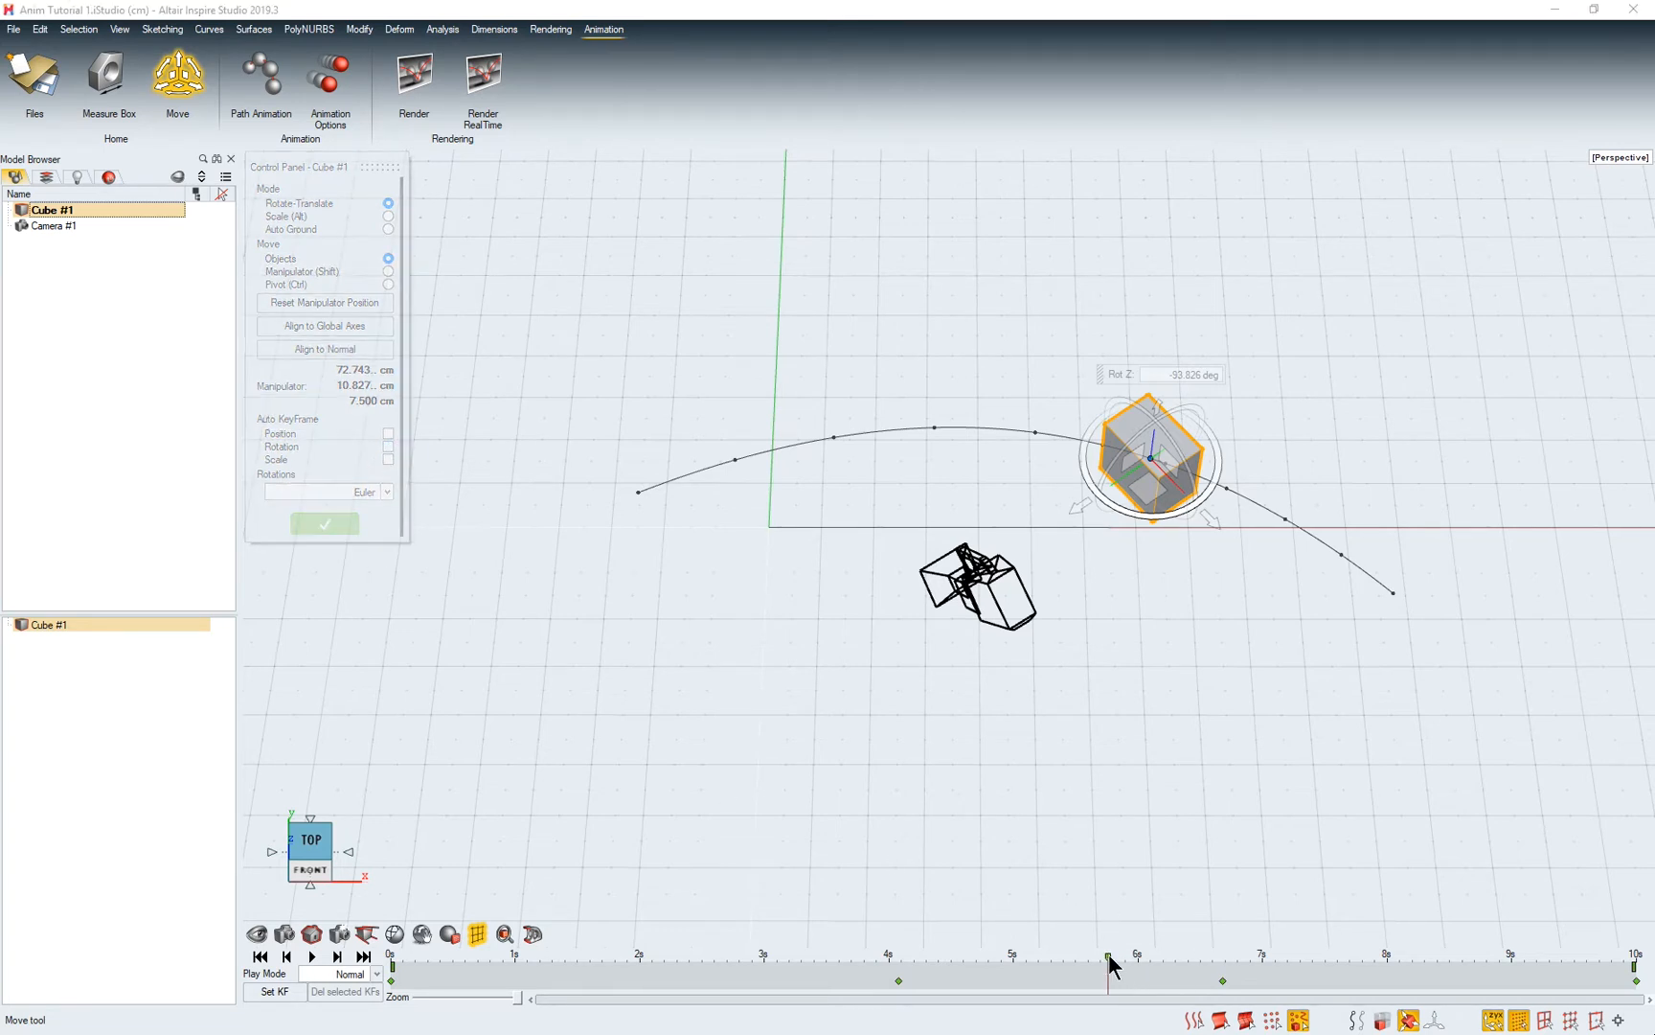
left_click_drag(1108, 955, 659, 958)
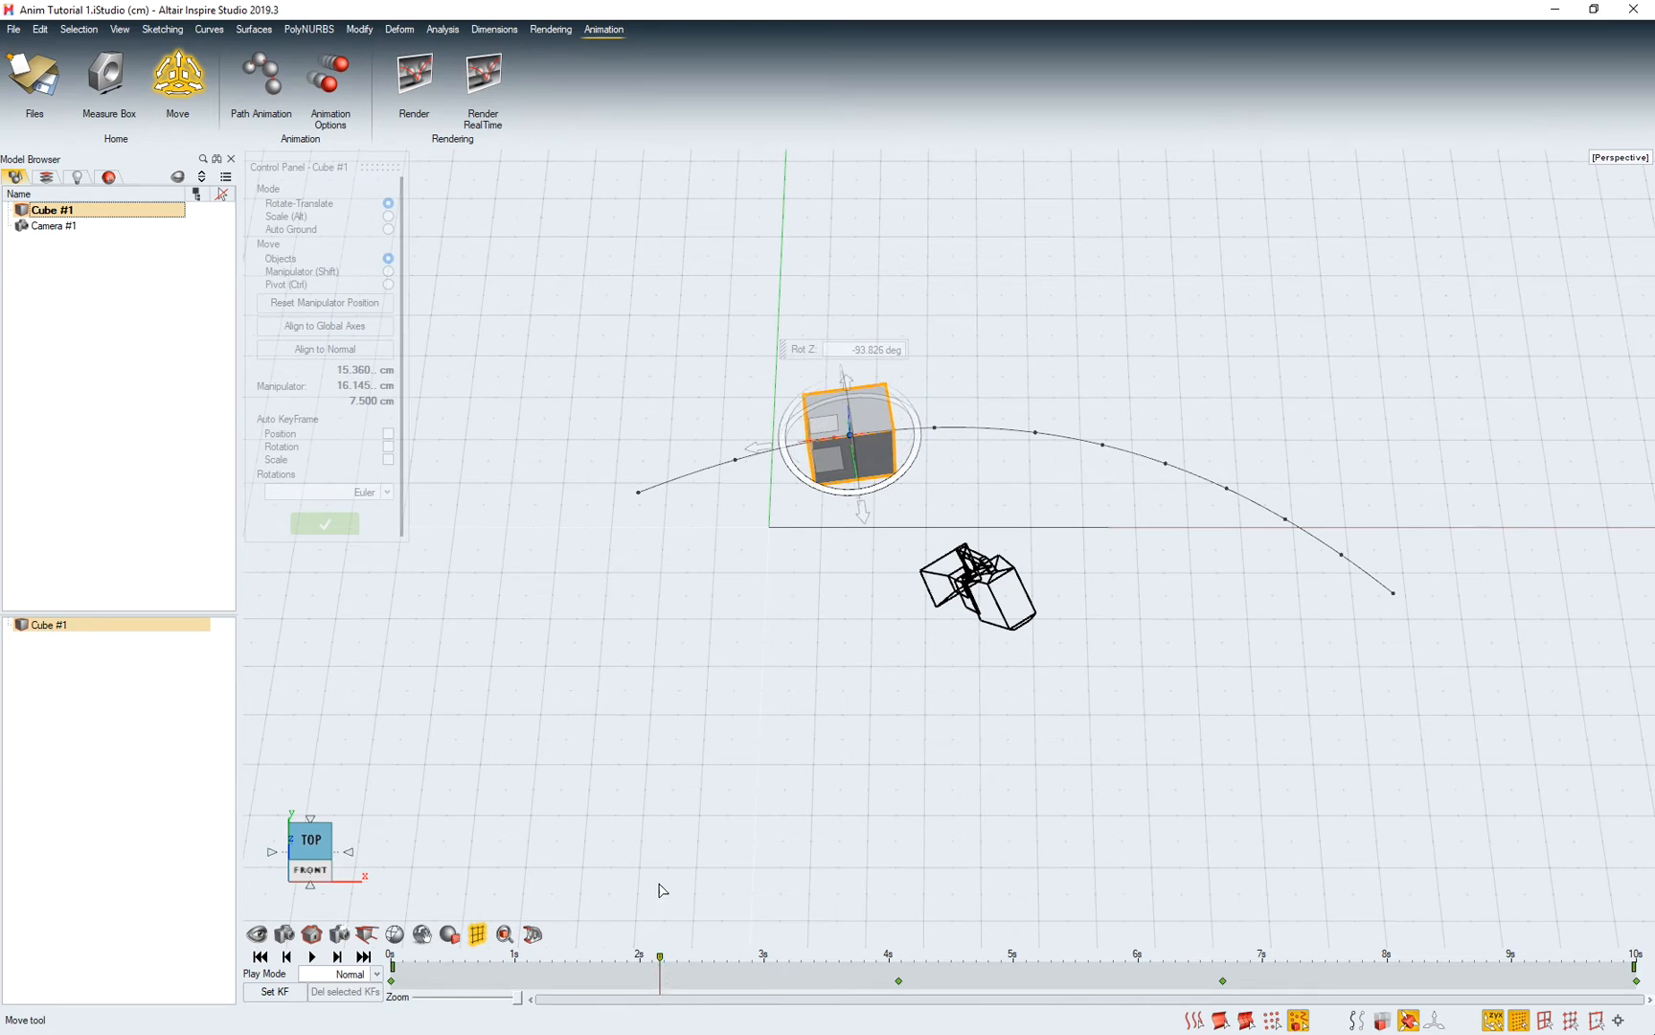
left_click_drag(827, 460, 799, 346)
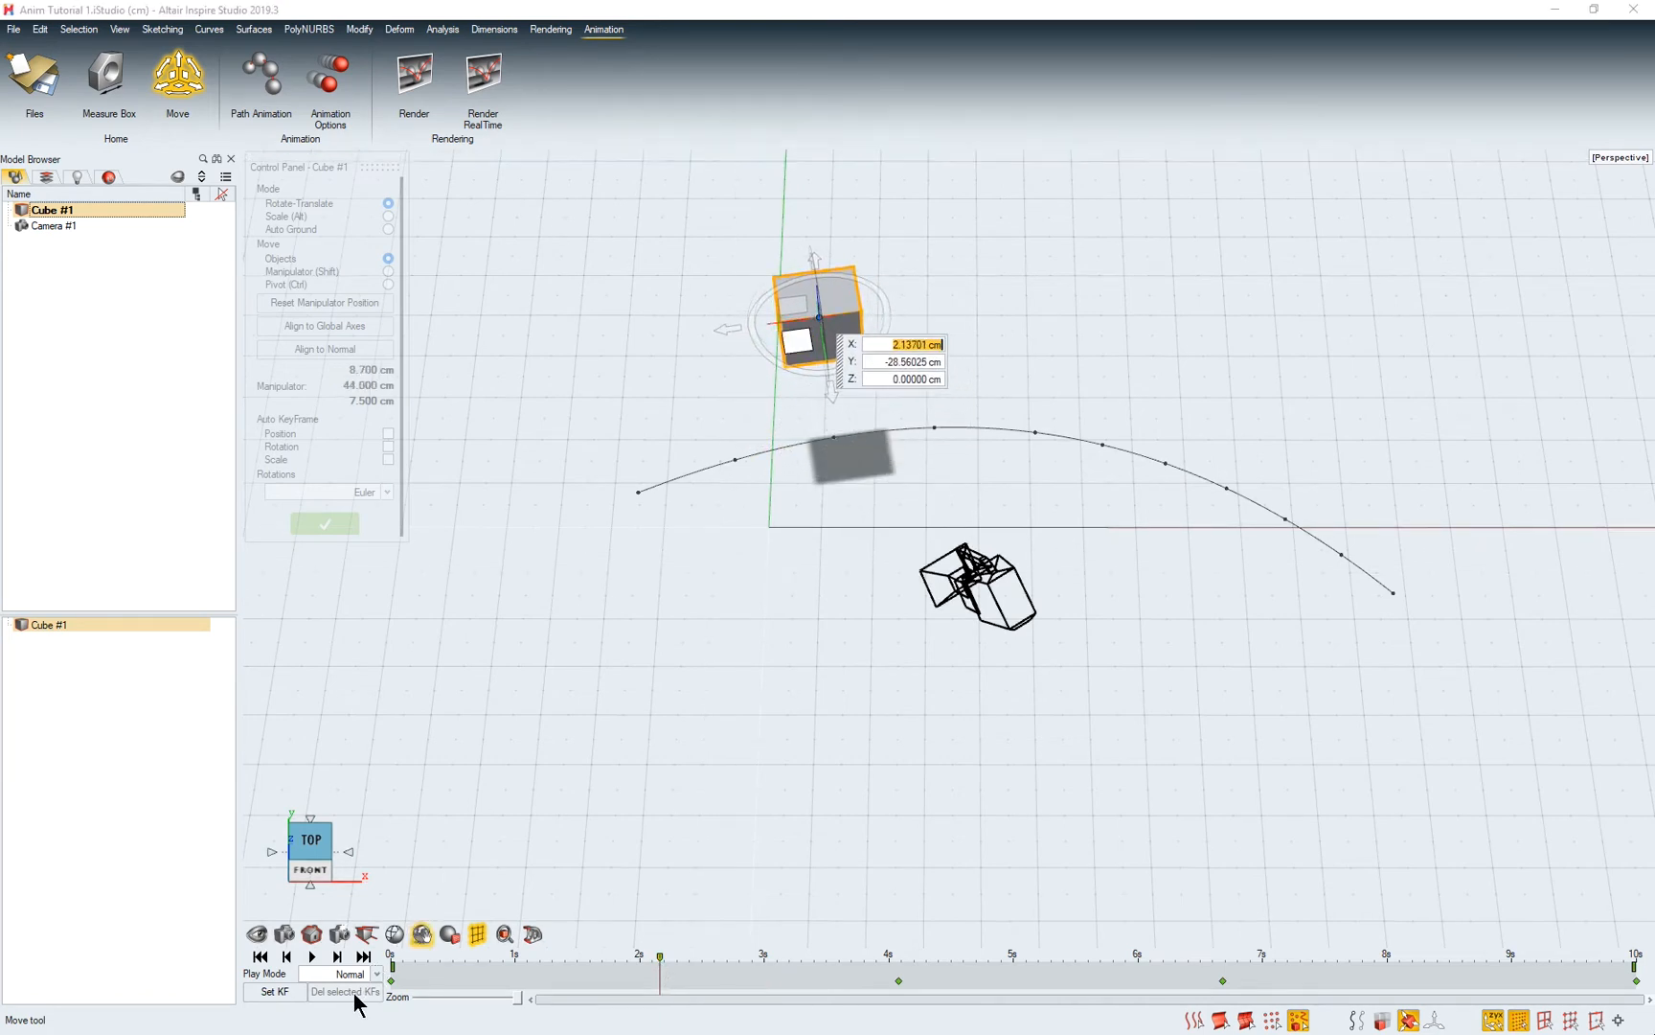
- Set a manual keyframe at 2.16 s that saves only Position, excluding all rotation and scale properties
left_click(278, 992)
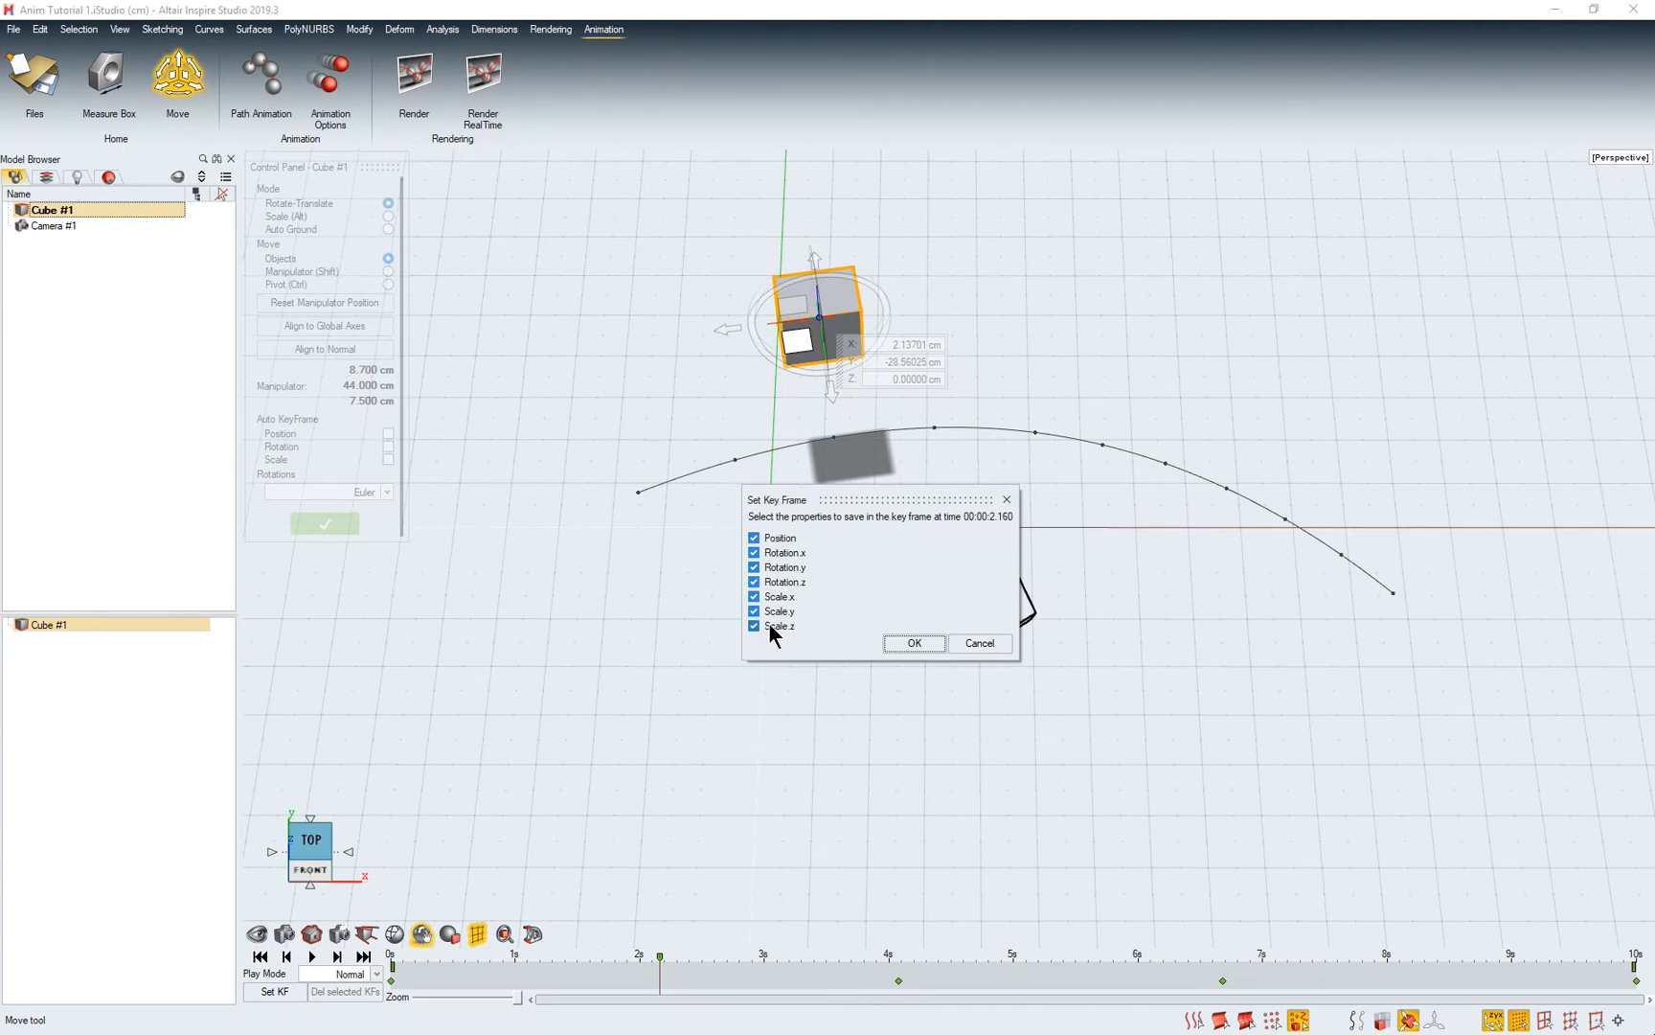
left_click(754, 553)
left_click(754, 567)
left_click(753, 582)
left_click(754, 595)
left_click(754, 611)
left_click(755, 626)
left_click(913, 644)
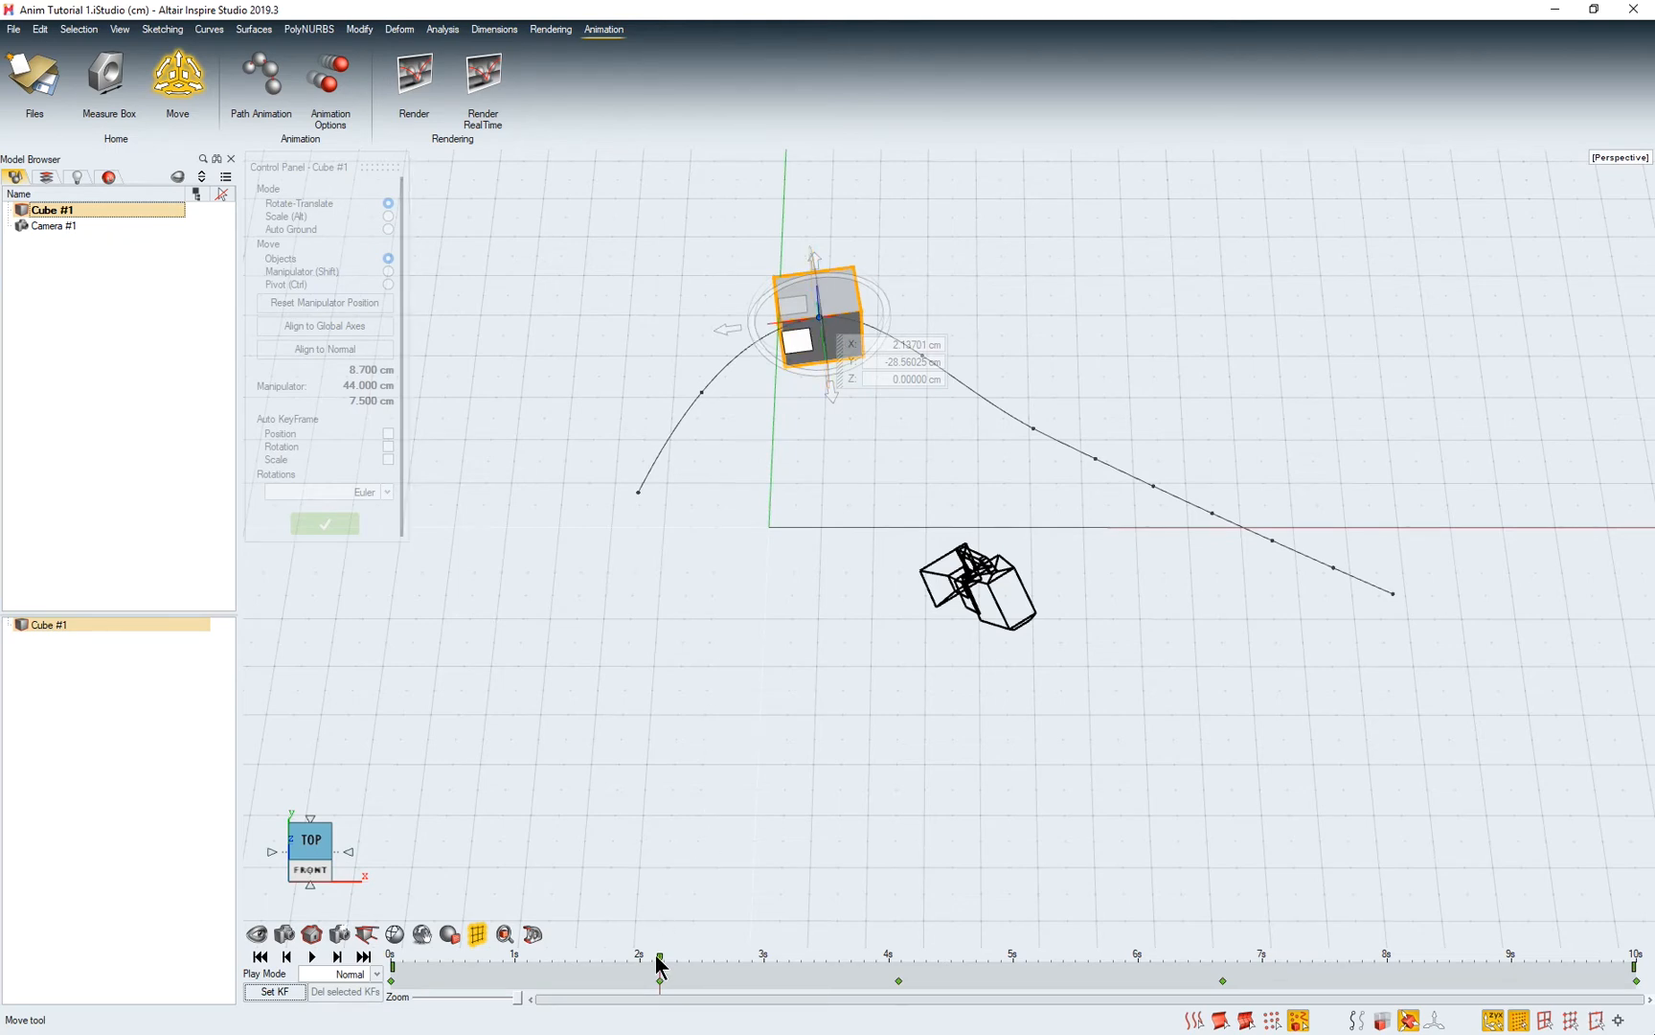
- Play the cube animation from 0 s, return the timeline to the start, and exit the Move tool
left_click_drag(660, 961, 400, 953)
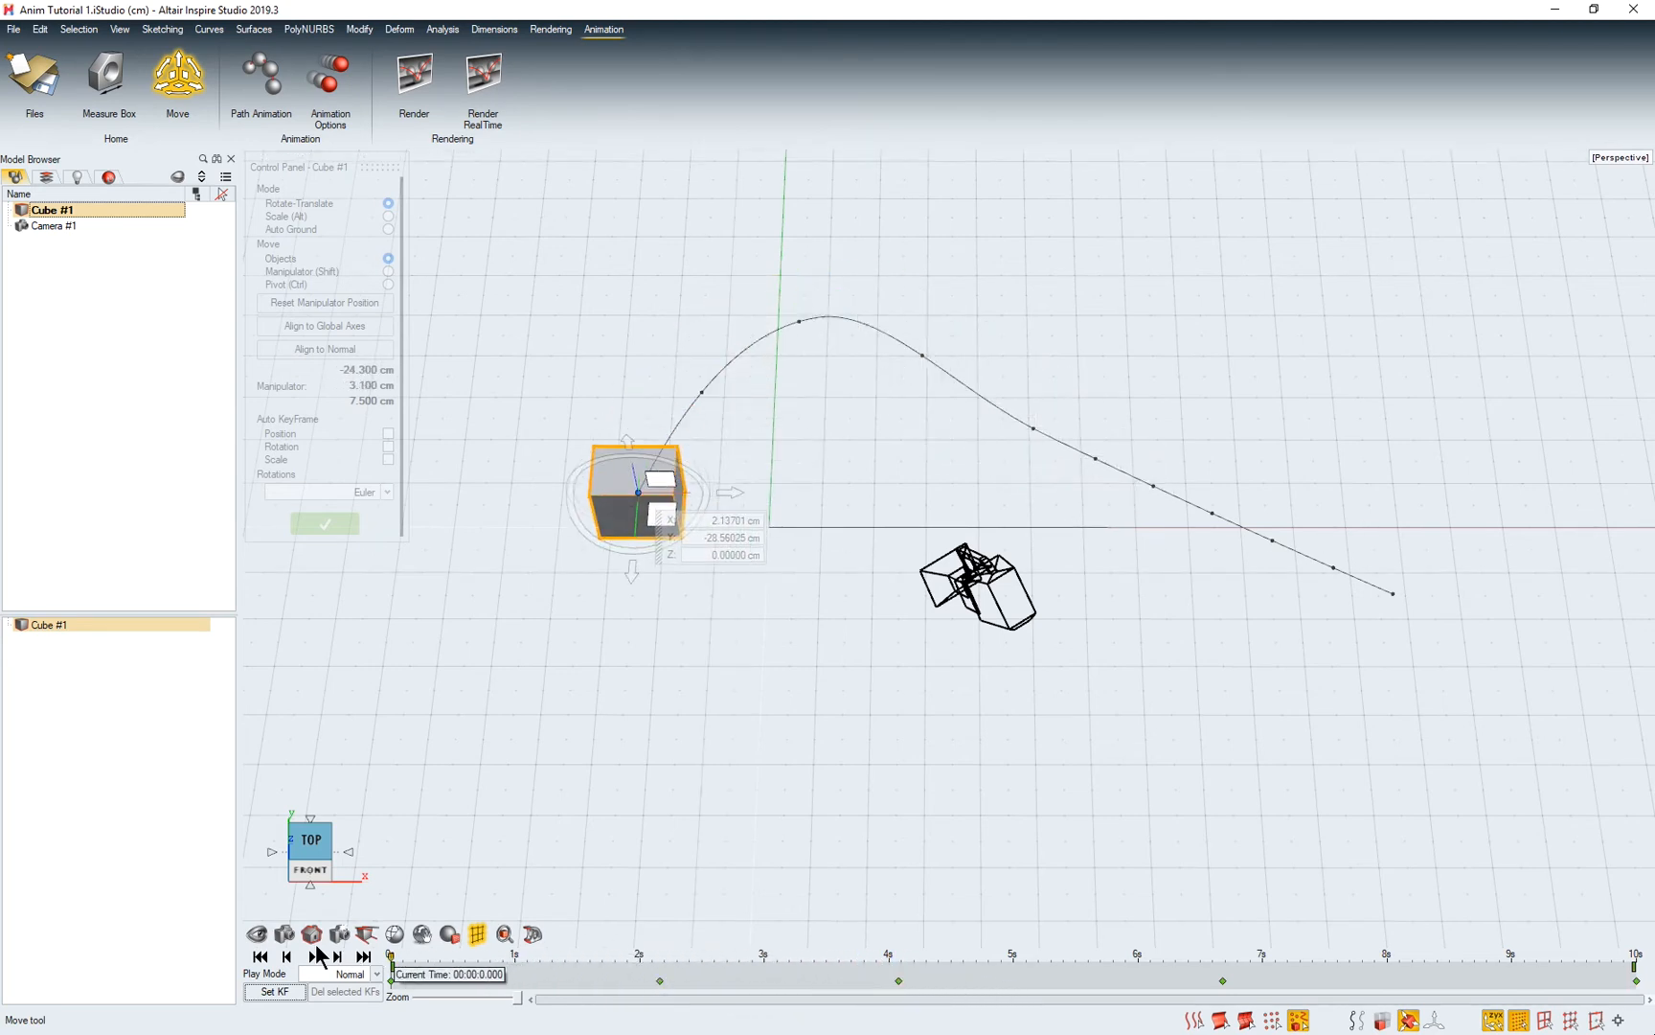
left_click(311, 956)
left_click_drag(880, 971, 373, 965)
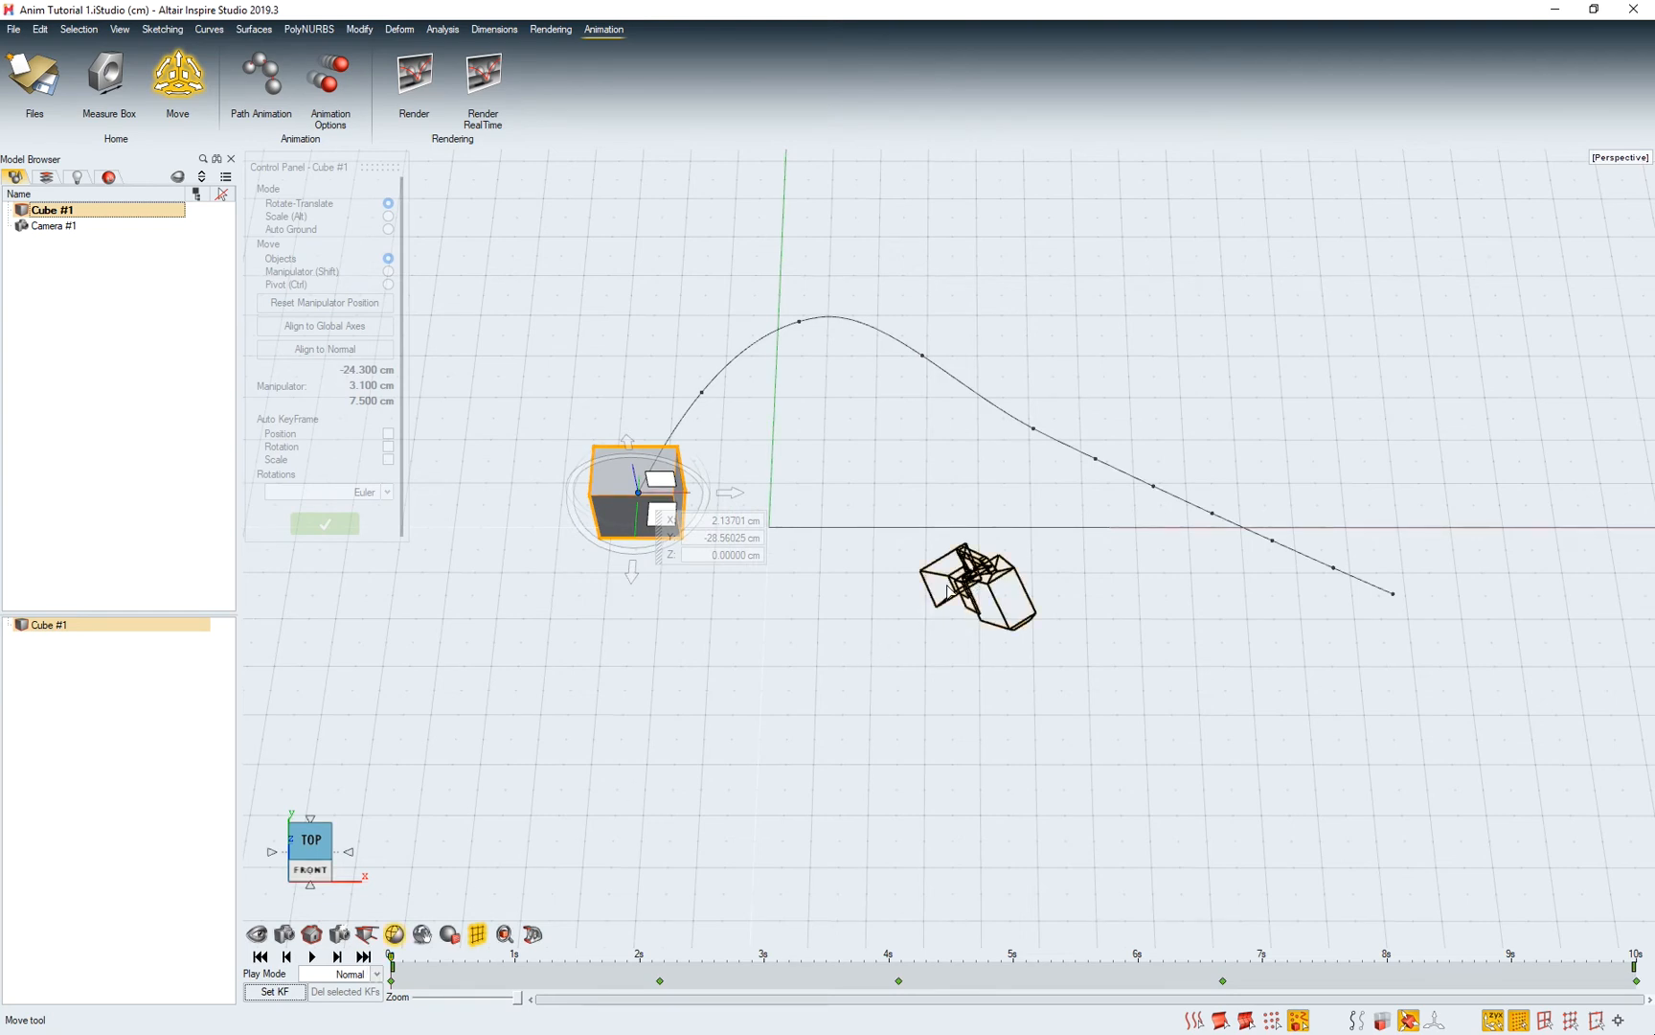
right_click_drag(683, 705, 573, 688)
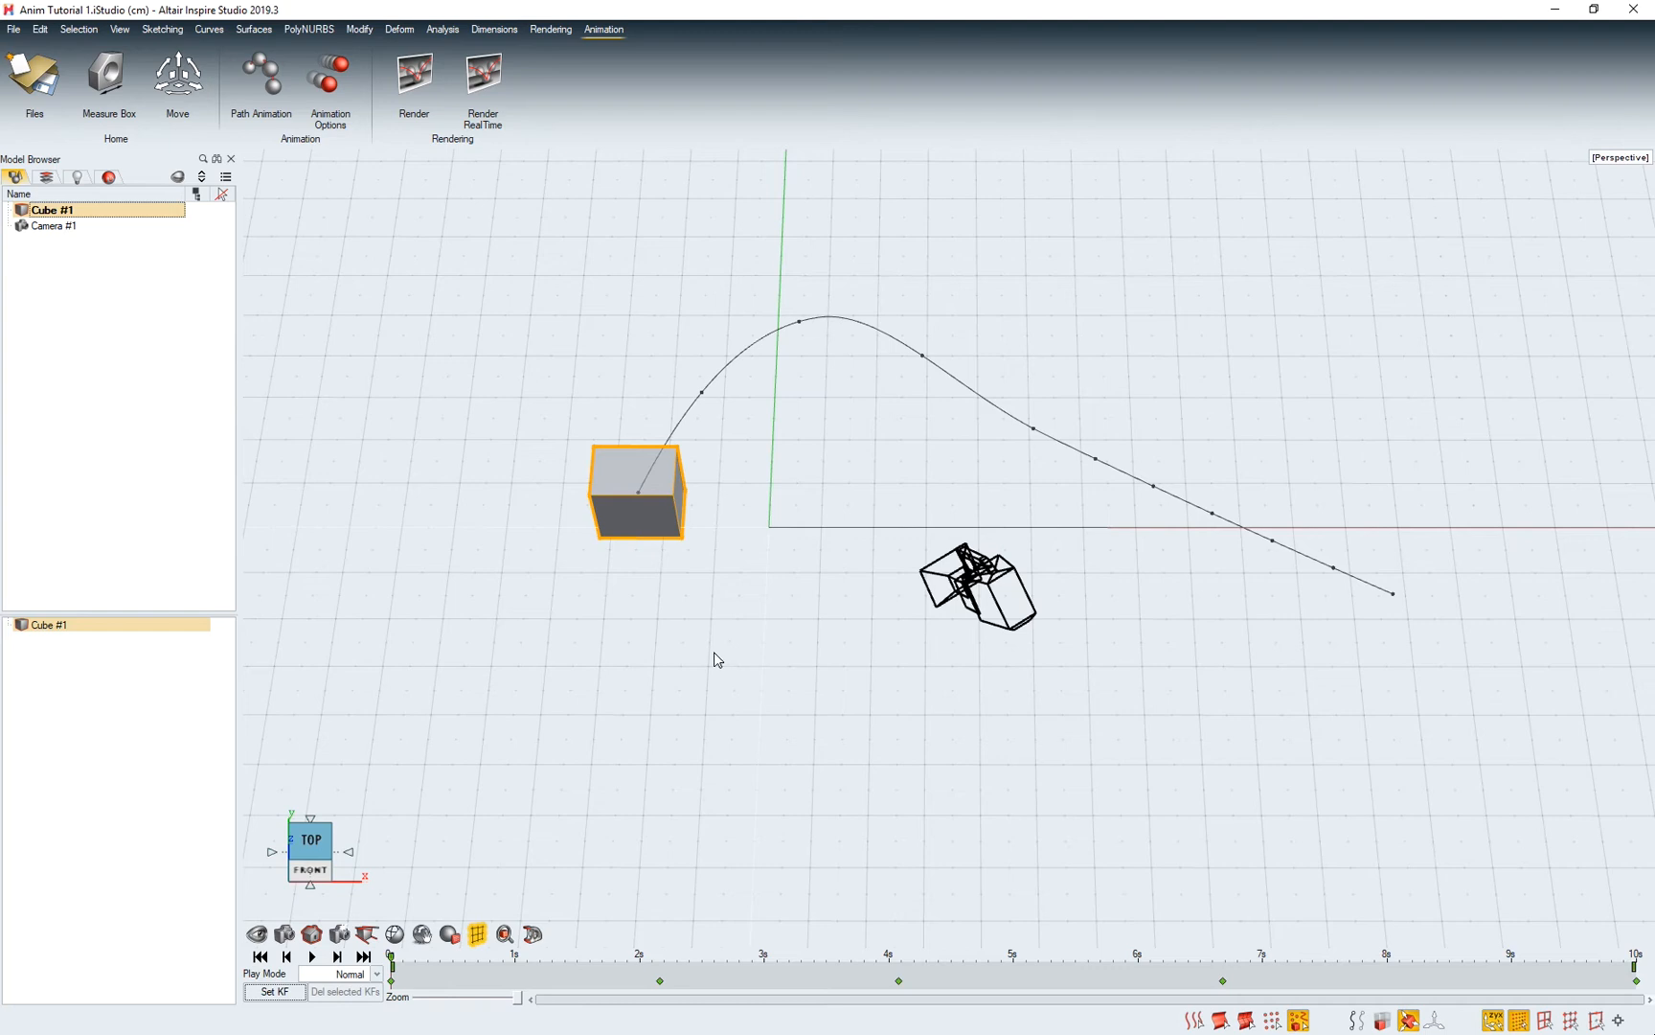
- Switch to the Camera #1 view, frame the whole cube in it, and set a camera keyframe at 0 s
left_click(312, 933)
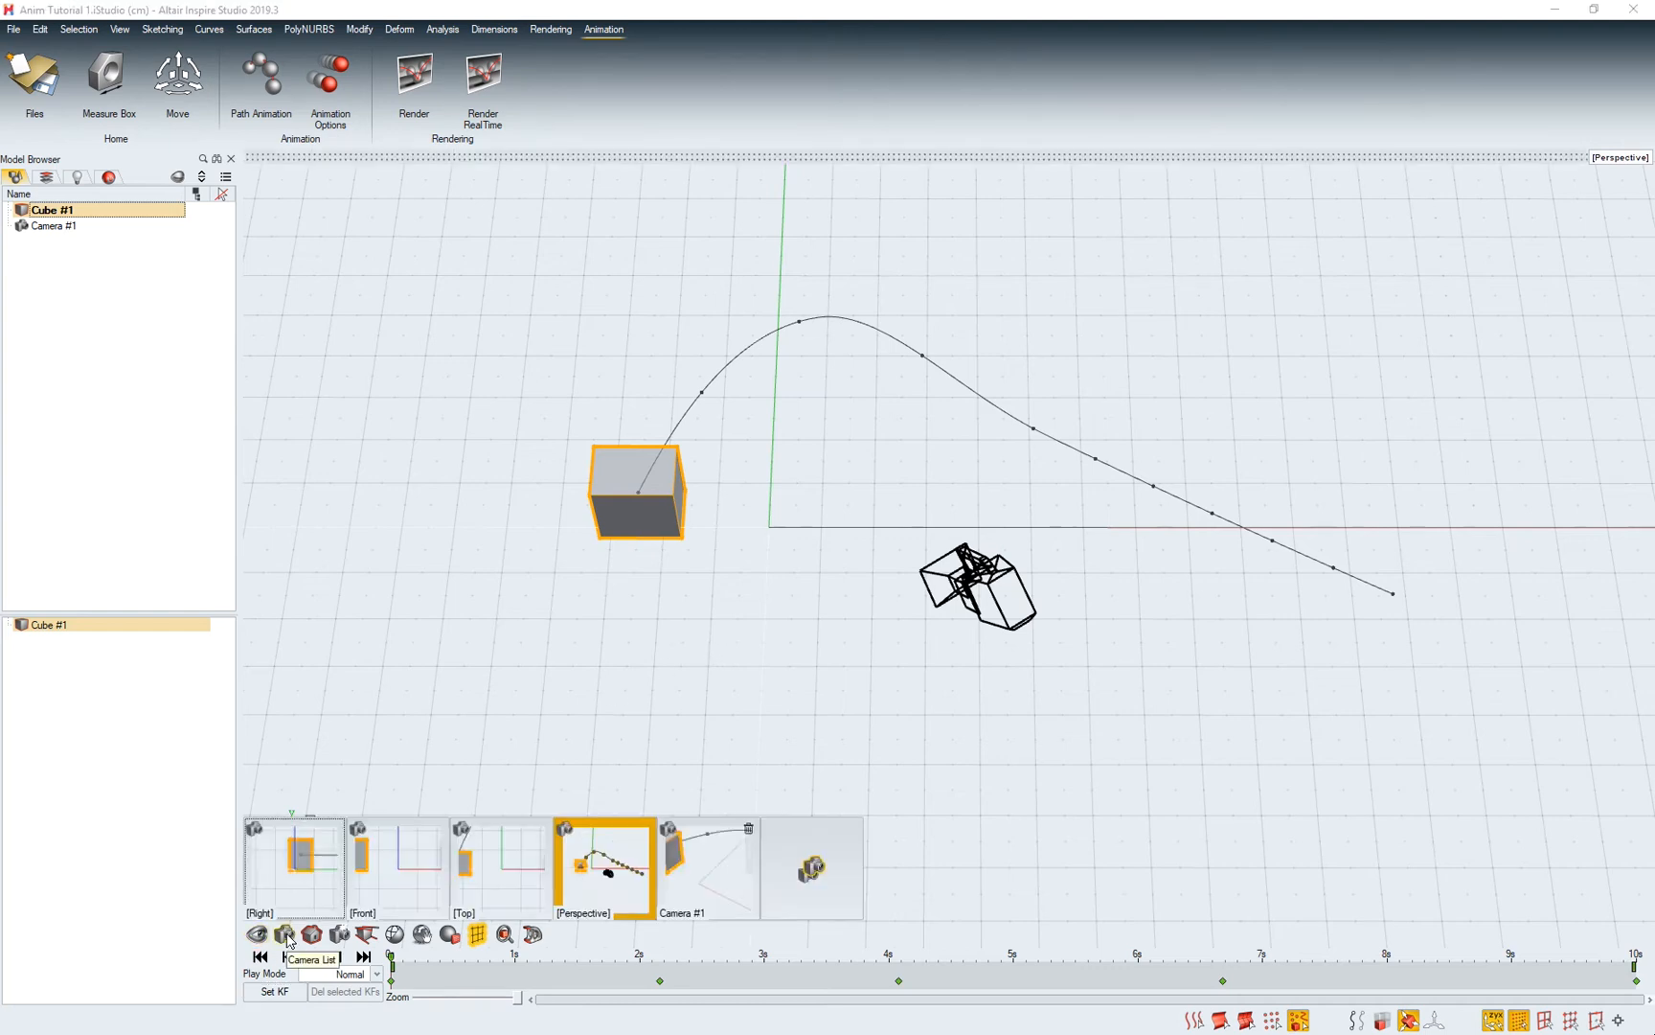
left_click(704, 860)
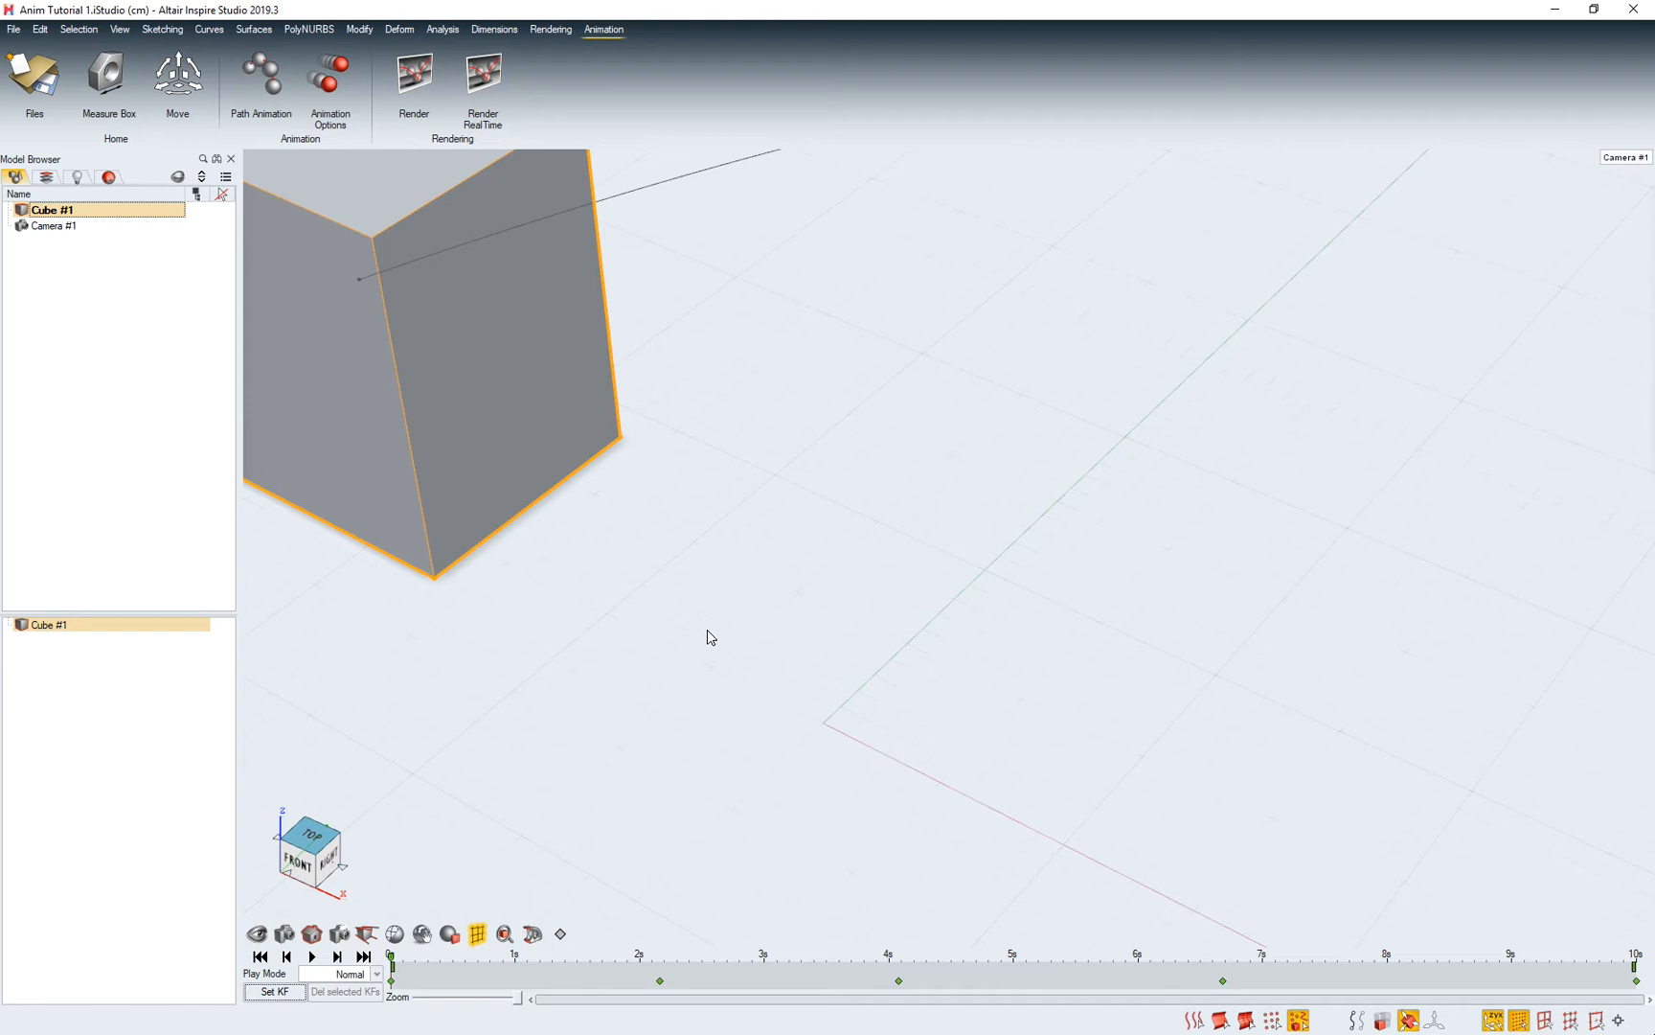
middle_click_drag(708, 631, 1034, 822)
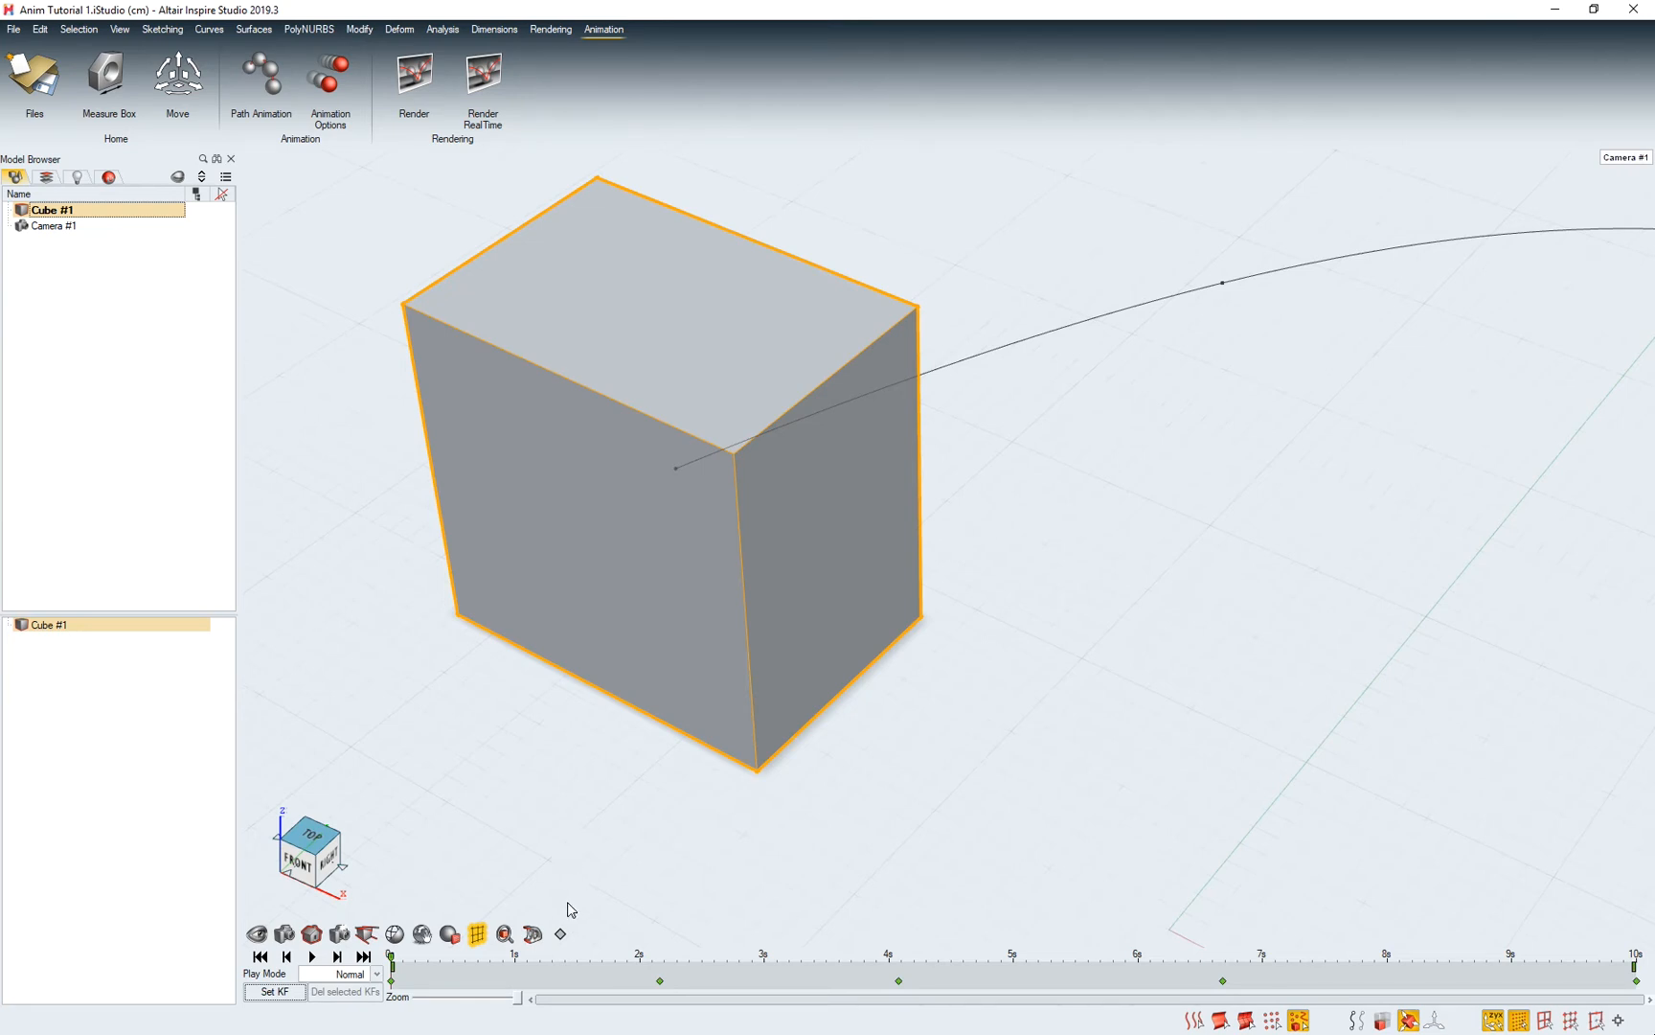
left_click(560, 935)
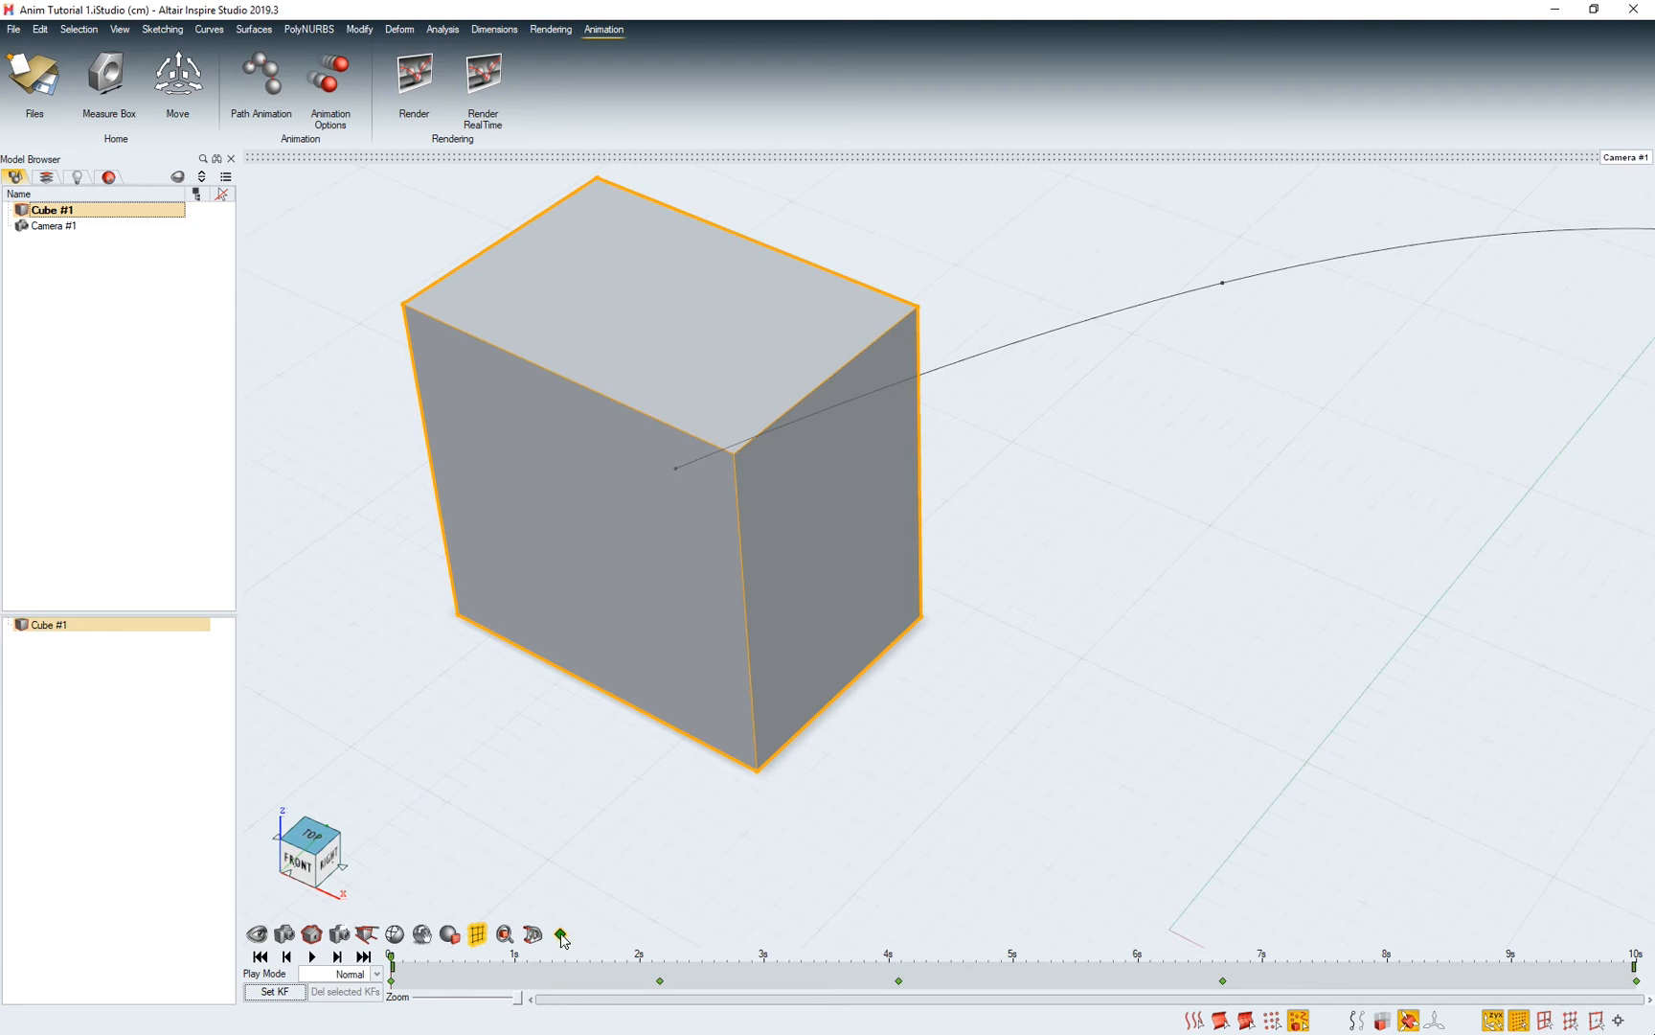
- At about 3.8 s, reframe Camera #1 so the cube is in view from its front side, and set a camera keyframe
left_click_drag(396, 960, 865, 962)
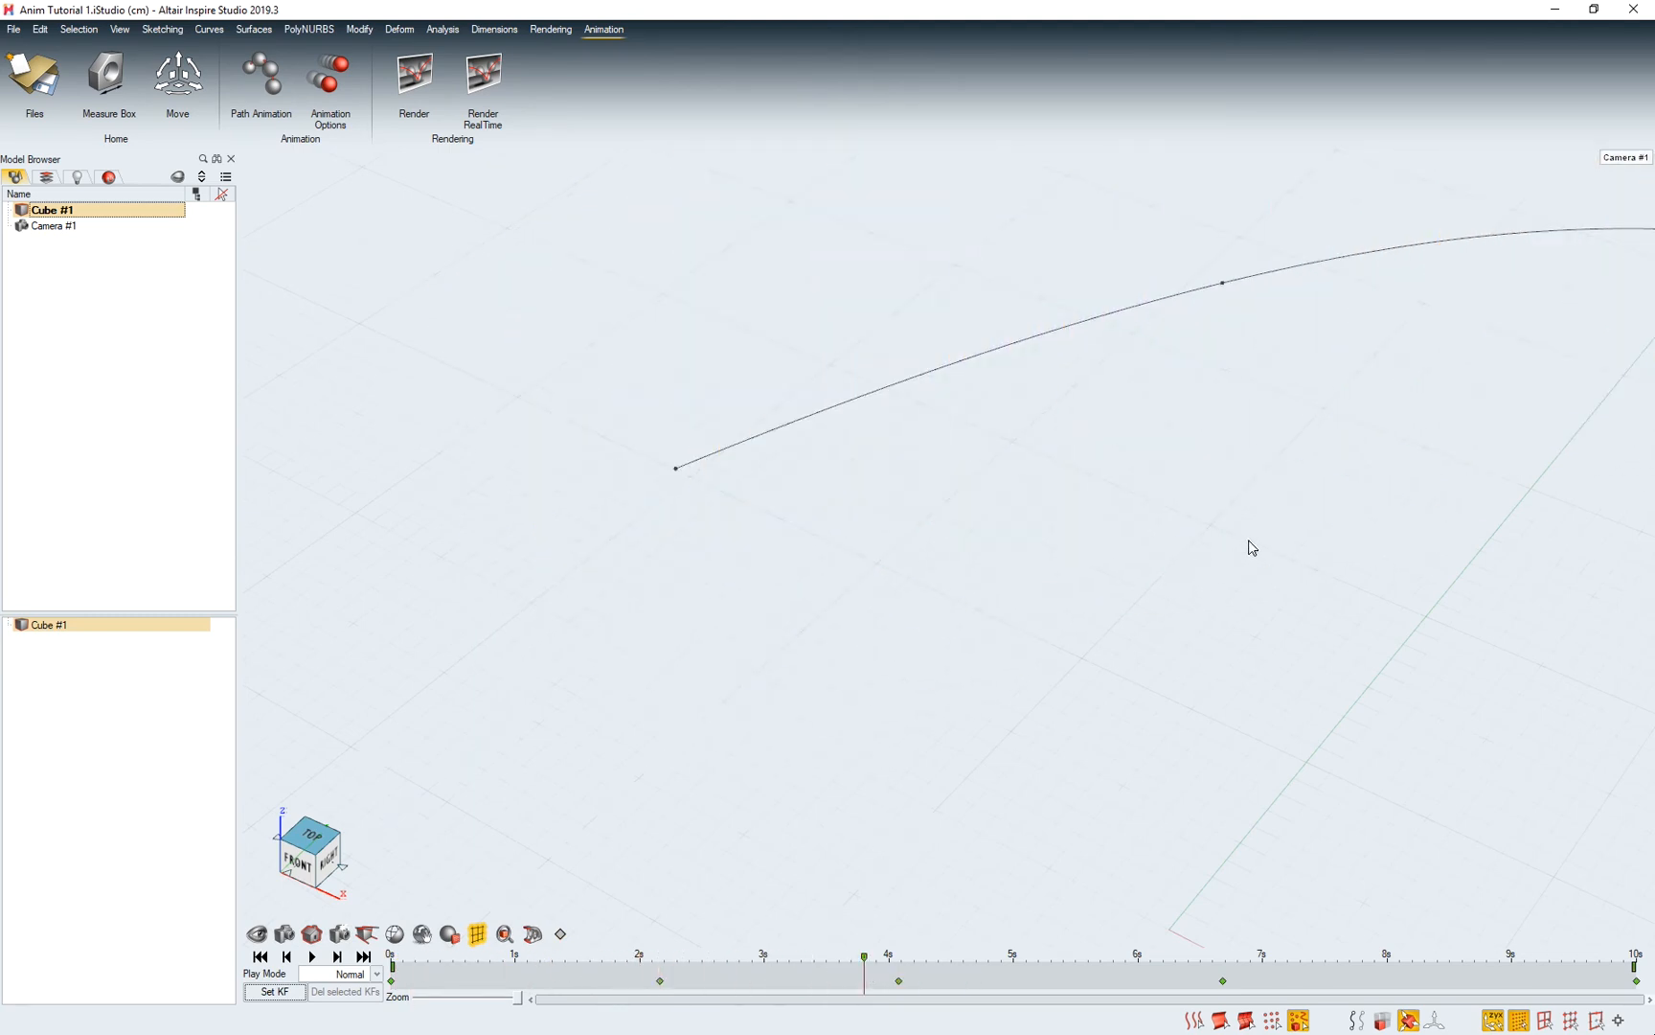
middle_click_drag(1249, 542, 1543, 570)
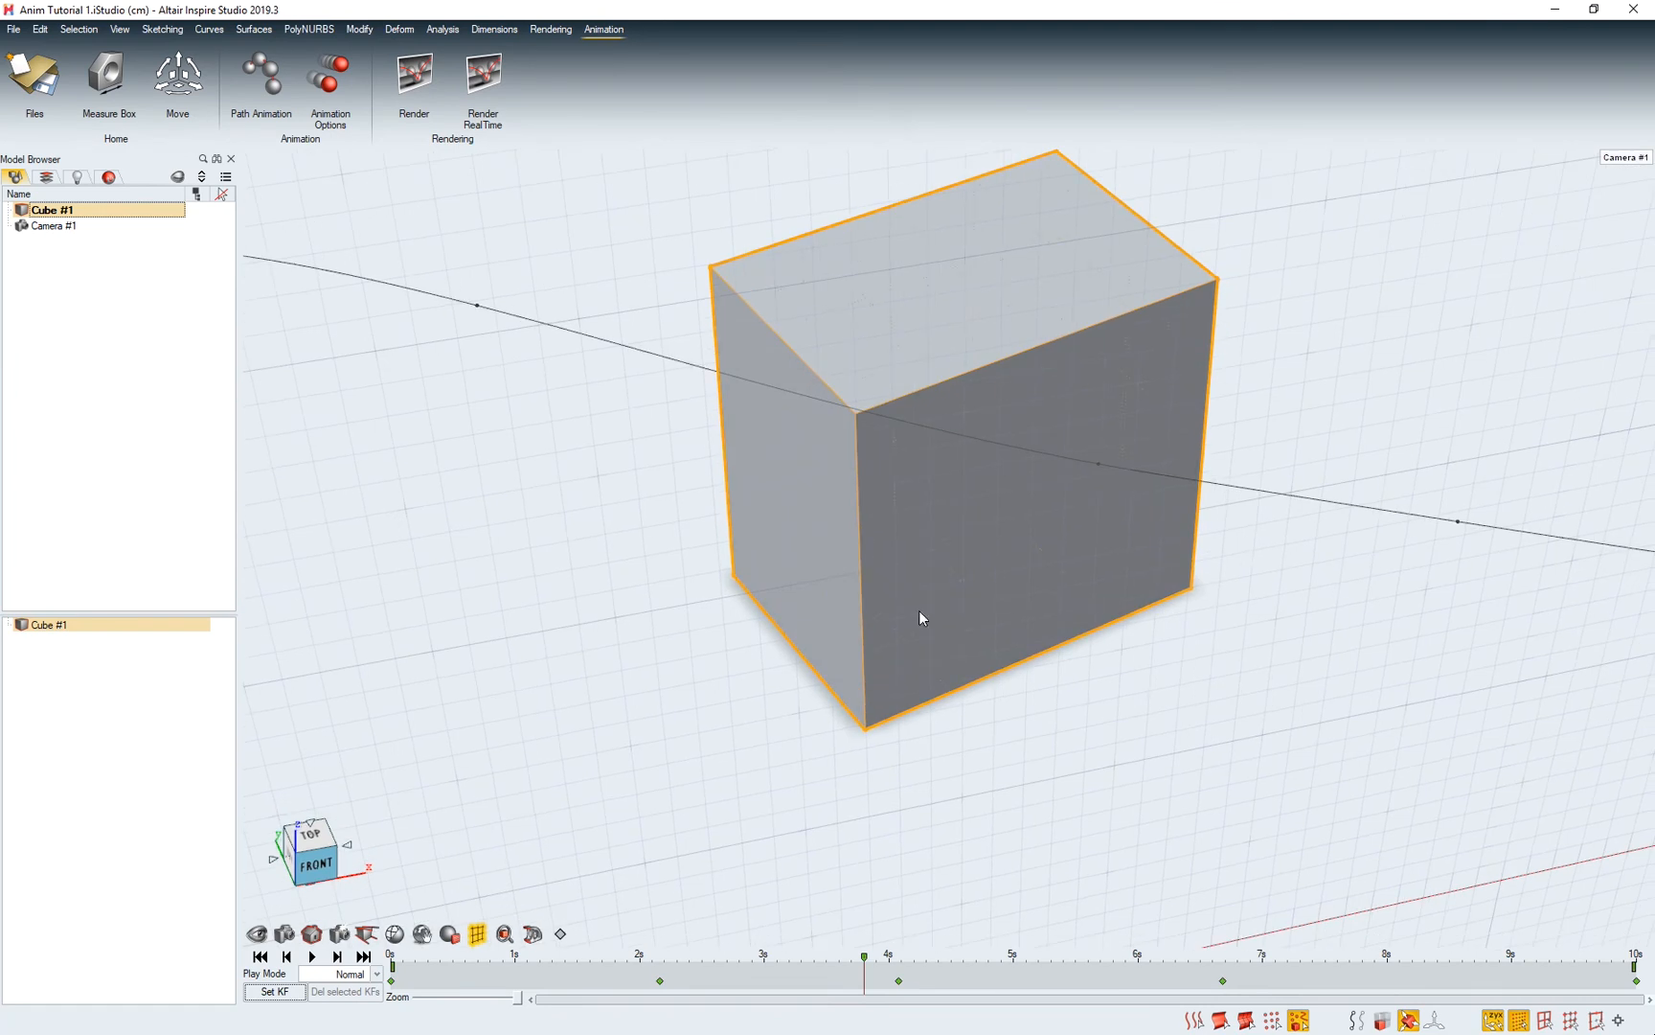
left_click(560, 935)
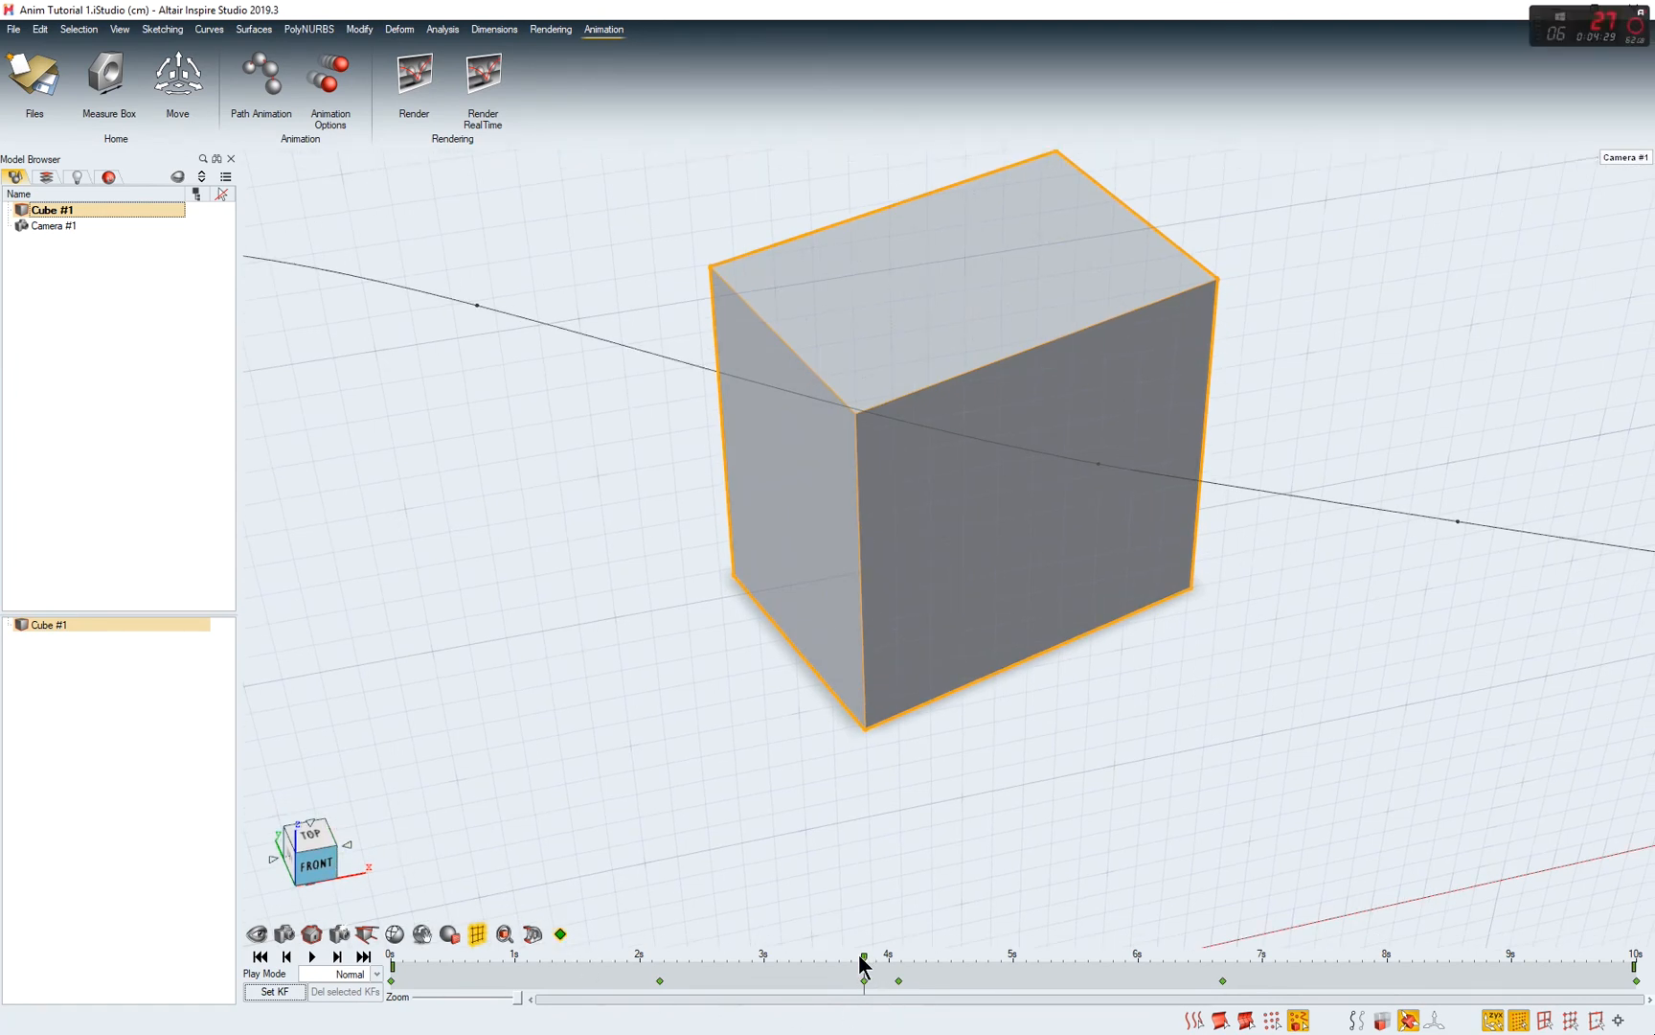
- At 10 s, reframe Camera #1 on the cube at the end of its path from the left side, and set a camera keyframe
left_click_drag(861, 961, 1638, 955)
middle_click_drag(860, 702, 1255, 613)
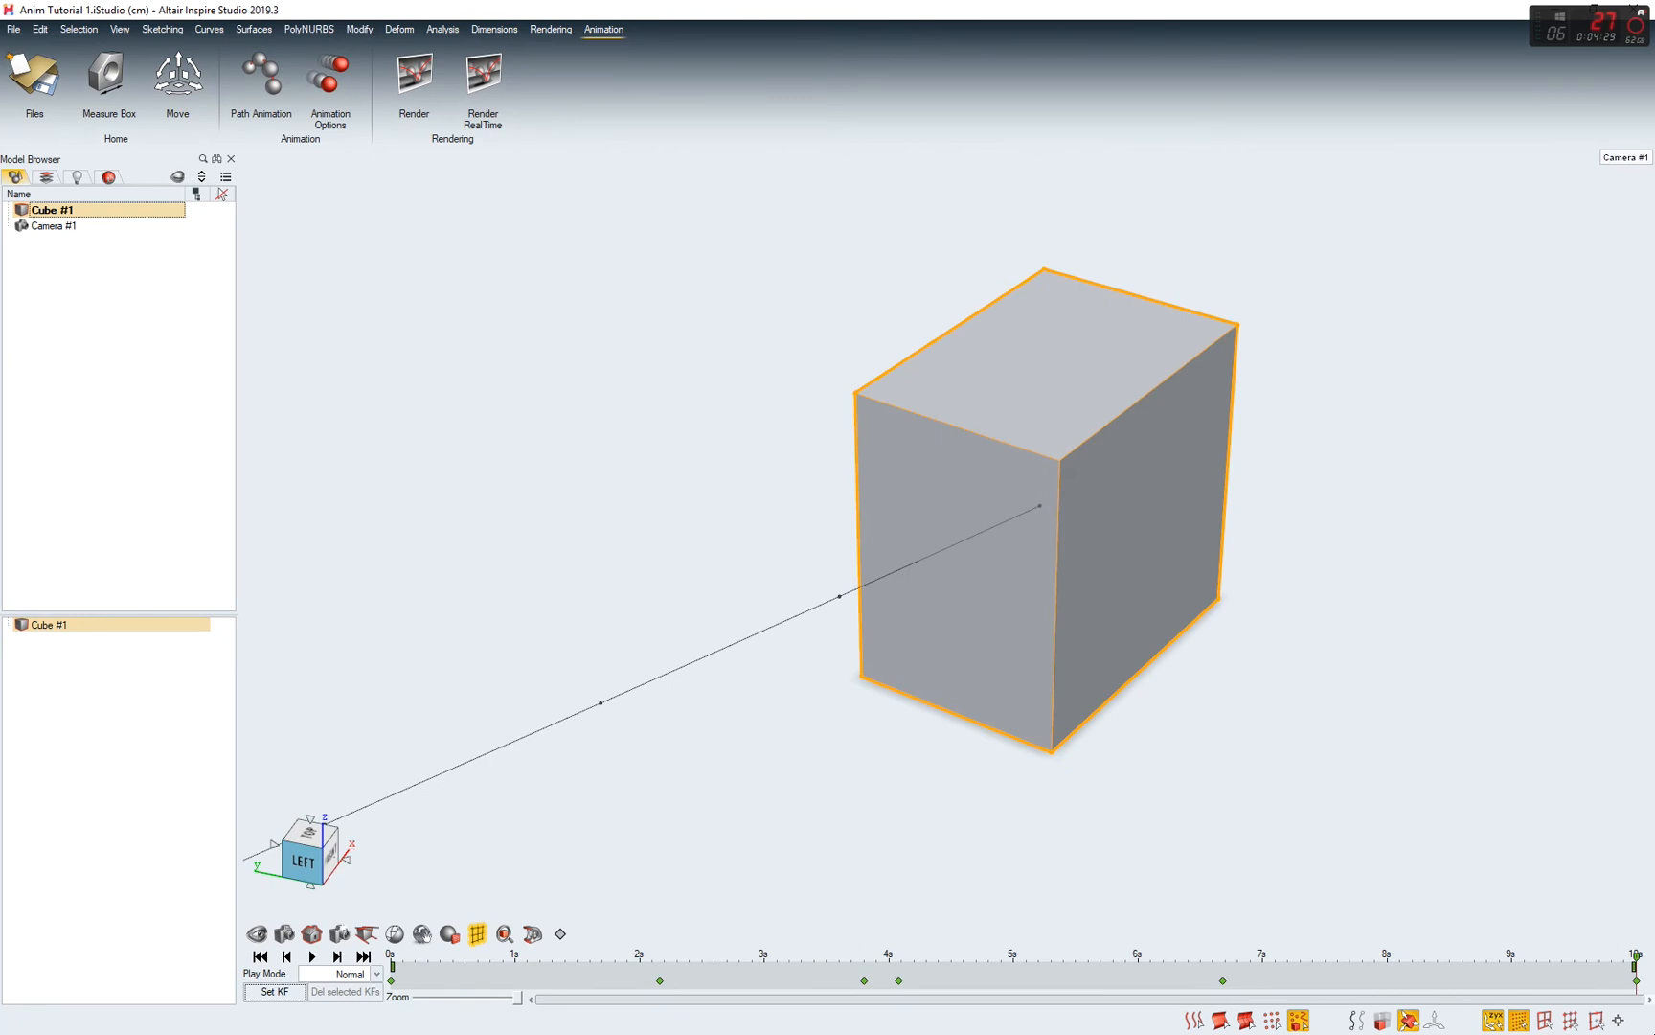
mouse_move(757, 768)
middle_mouse_down()
mouse_move(814, 761)
mouse_move(745, 775)
middle_mouse_up()
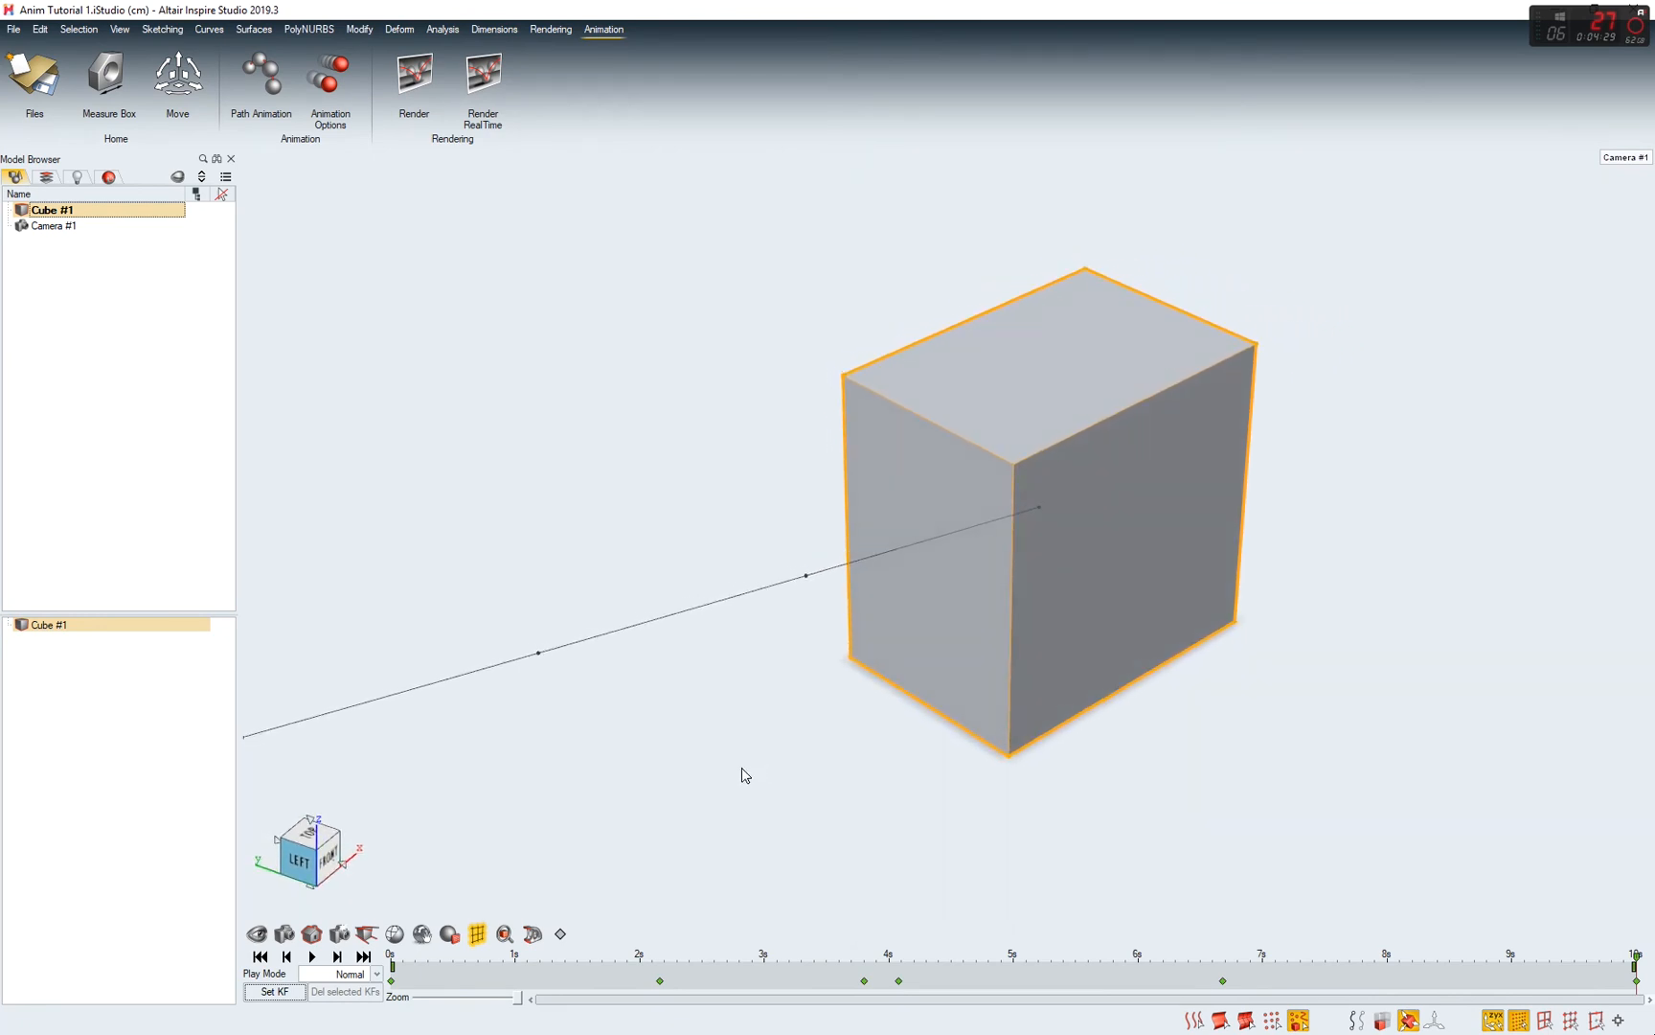
left_click(560, 934)
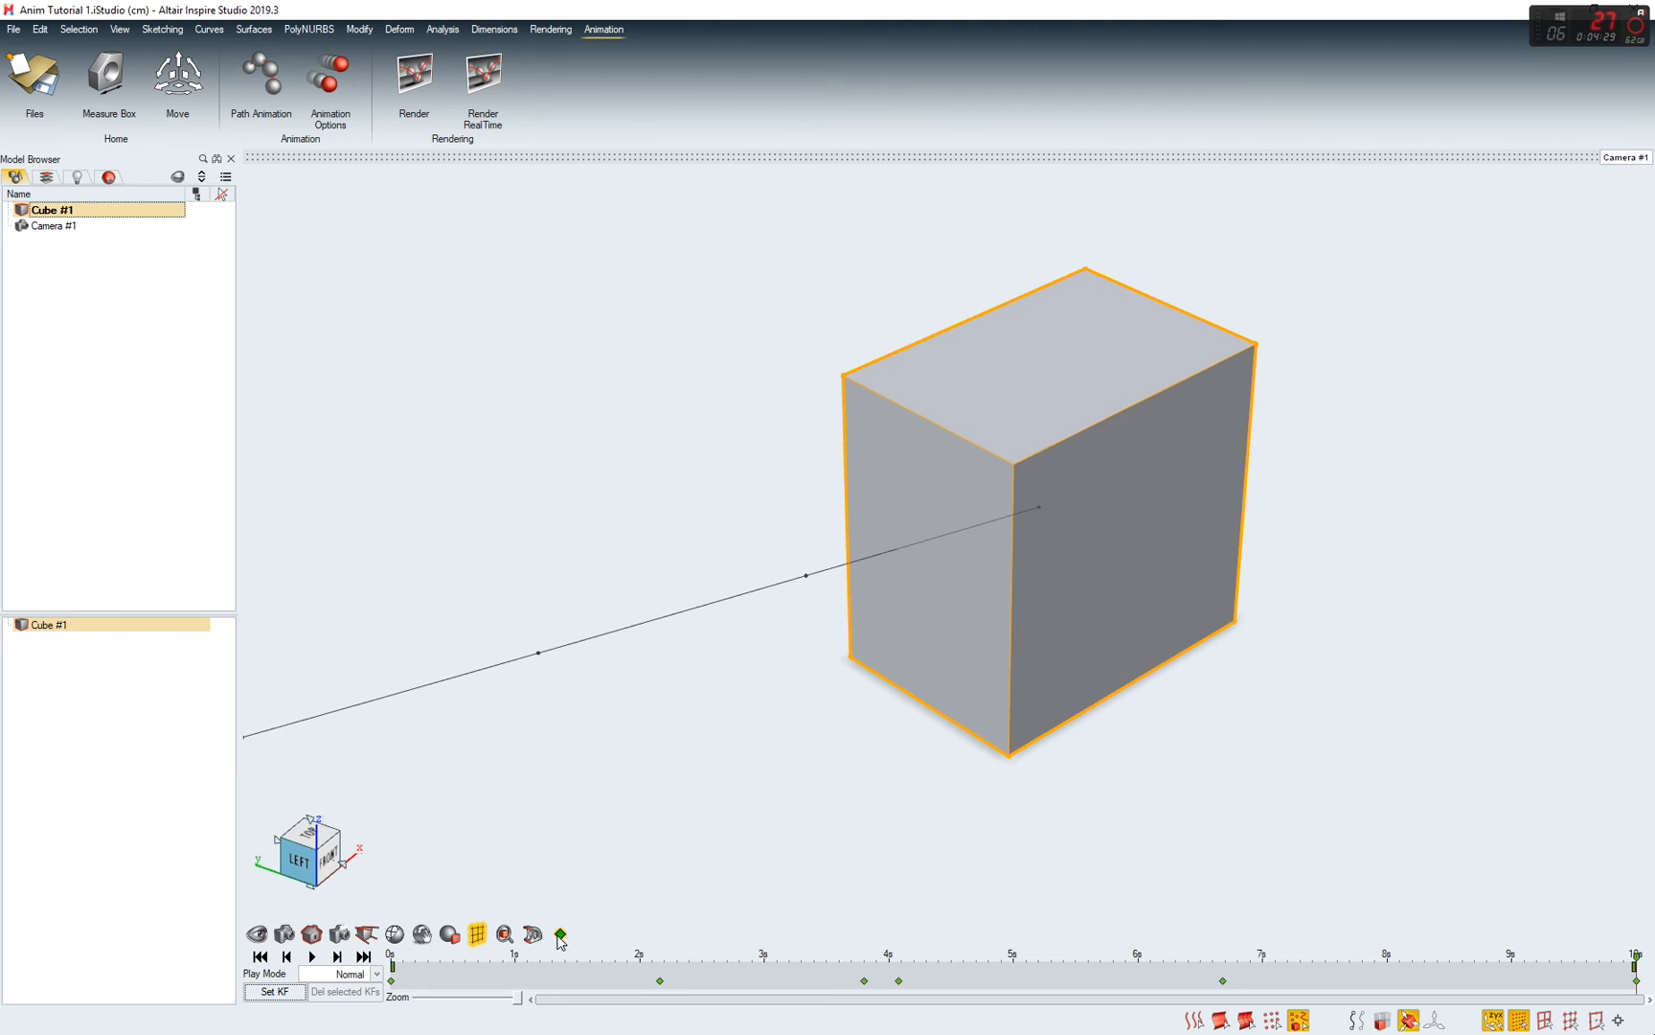
- Set the Camera #1 keyframe at 10 s and scrub the timeline back to 0 s to preview the camera animation
left_click(561, 934)
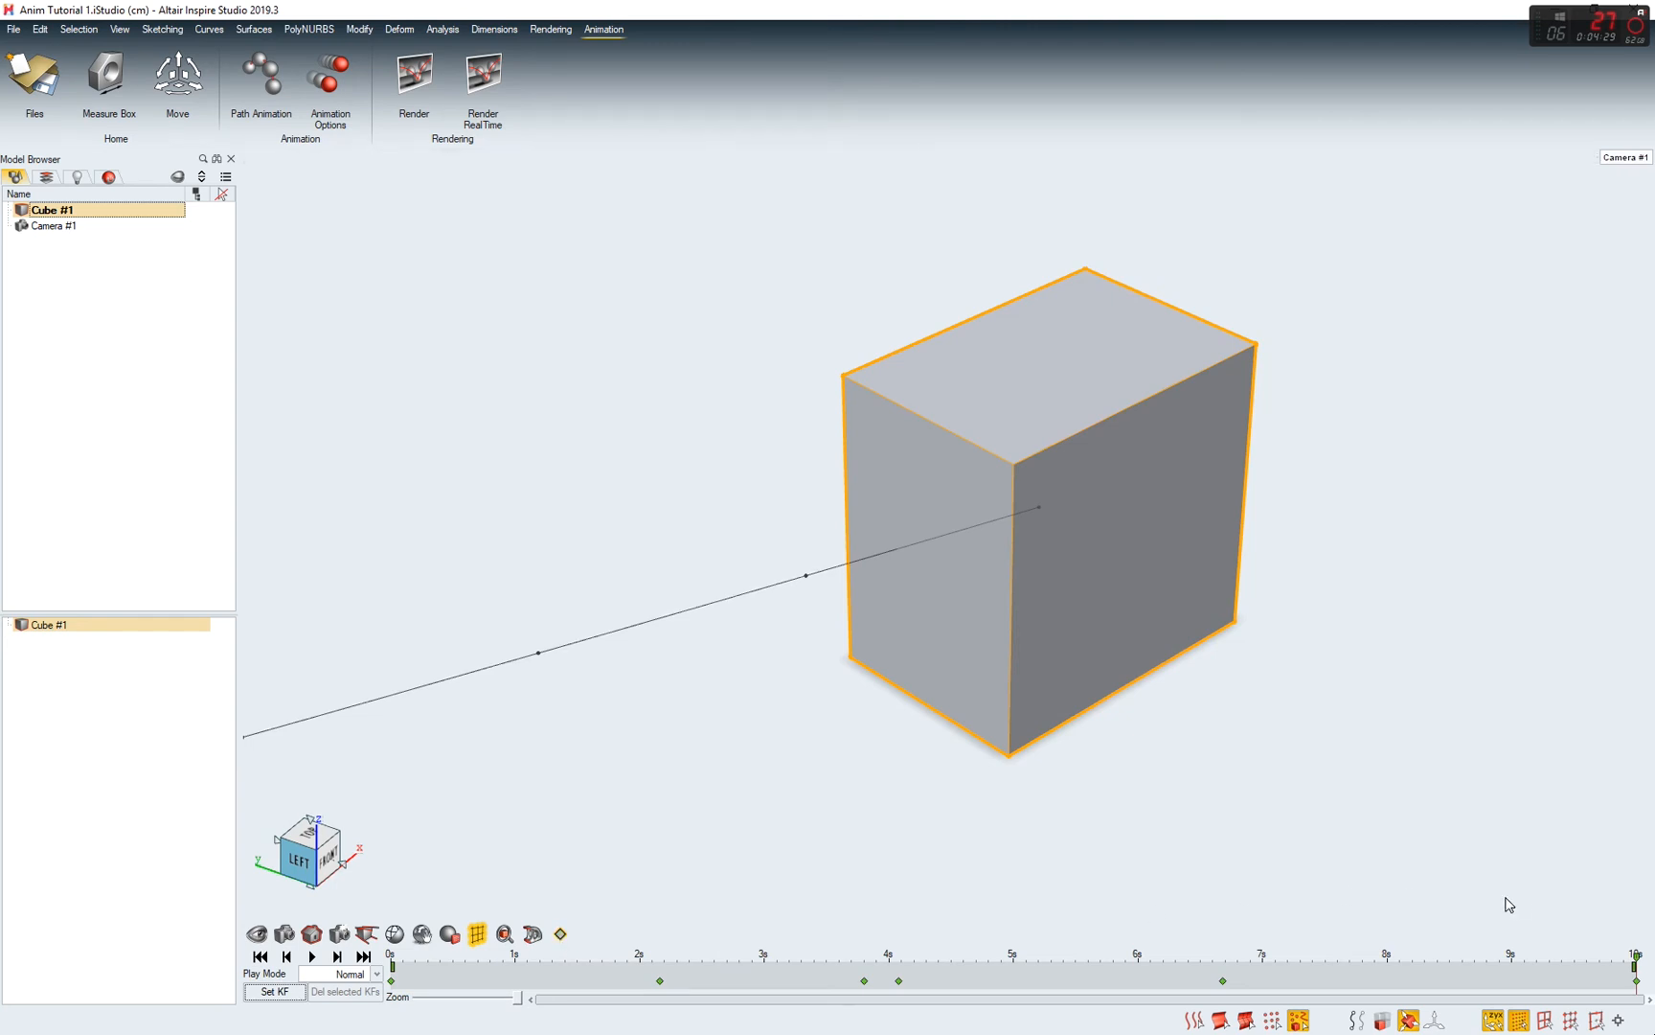
mouse_move(1642, 954)
left_mouse_down()
mouse_move(888, 950)
mouse_move(568, 884)
mouse_move(333, 880)
mouse_move(492, 929)
mouse_move(1634, 963)
mouse_move(352, 954)
left_mouse_up()
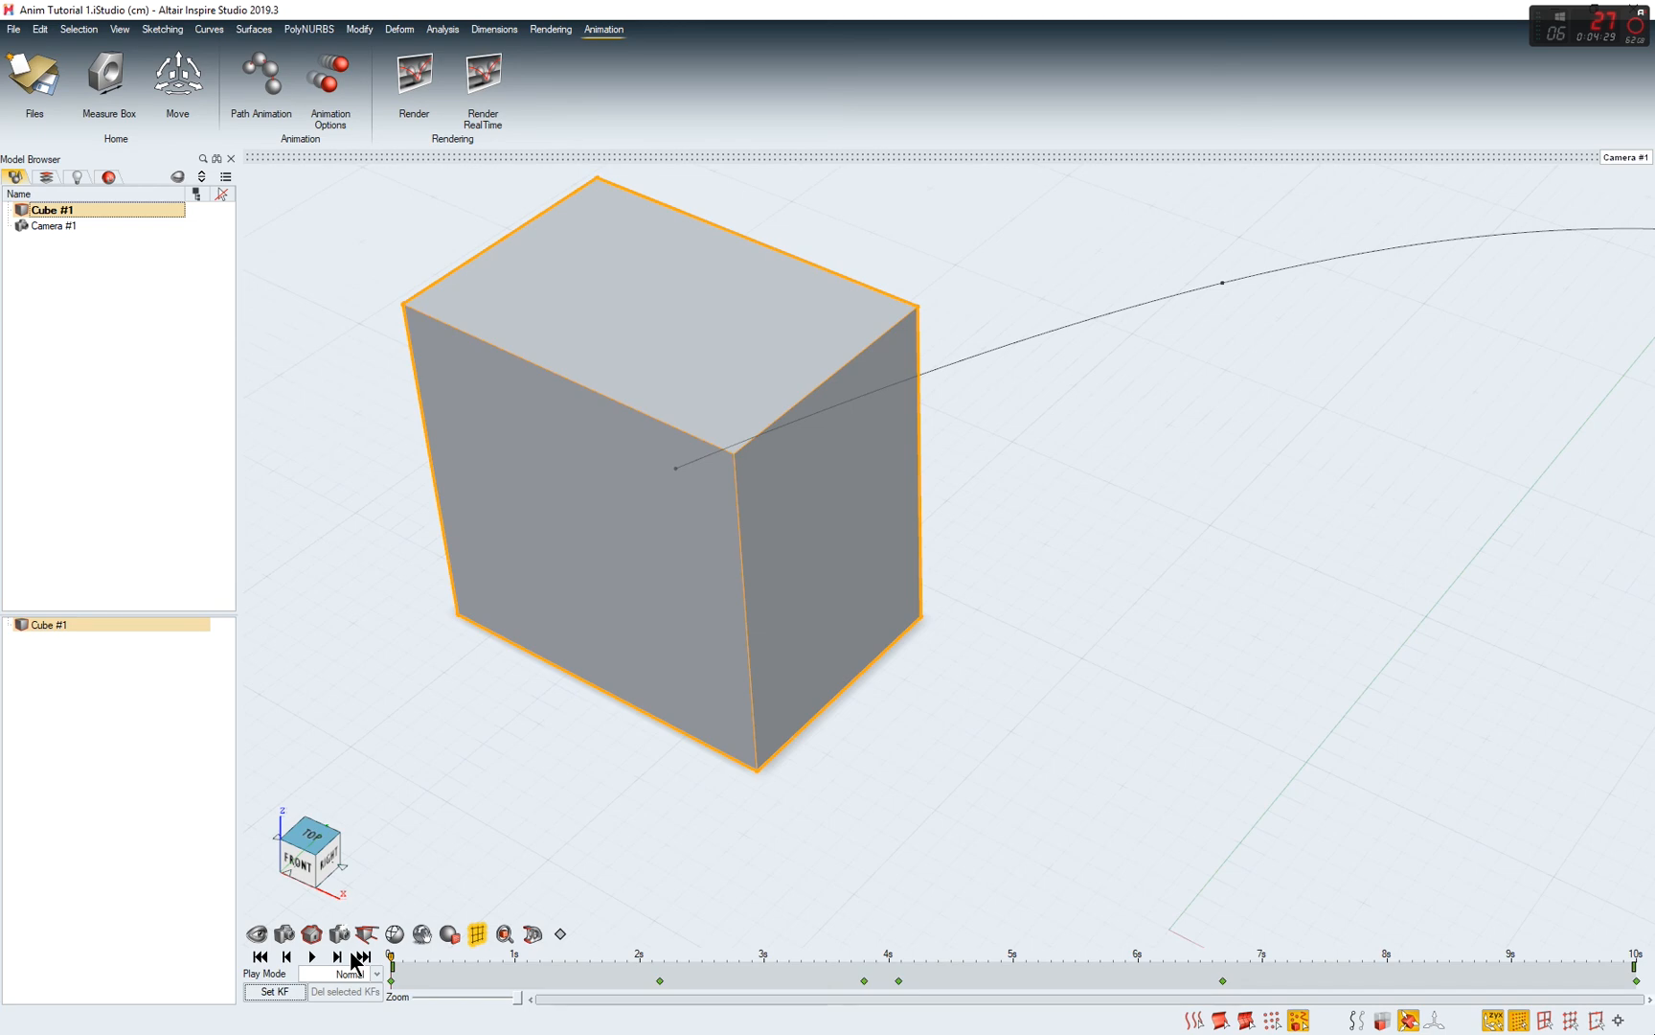
- Switch to the Perspective view, select Camera #1, and scrub the timeline to review its motion relative to the cube, ending at 0 s
left_click(286, 935)
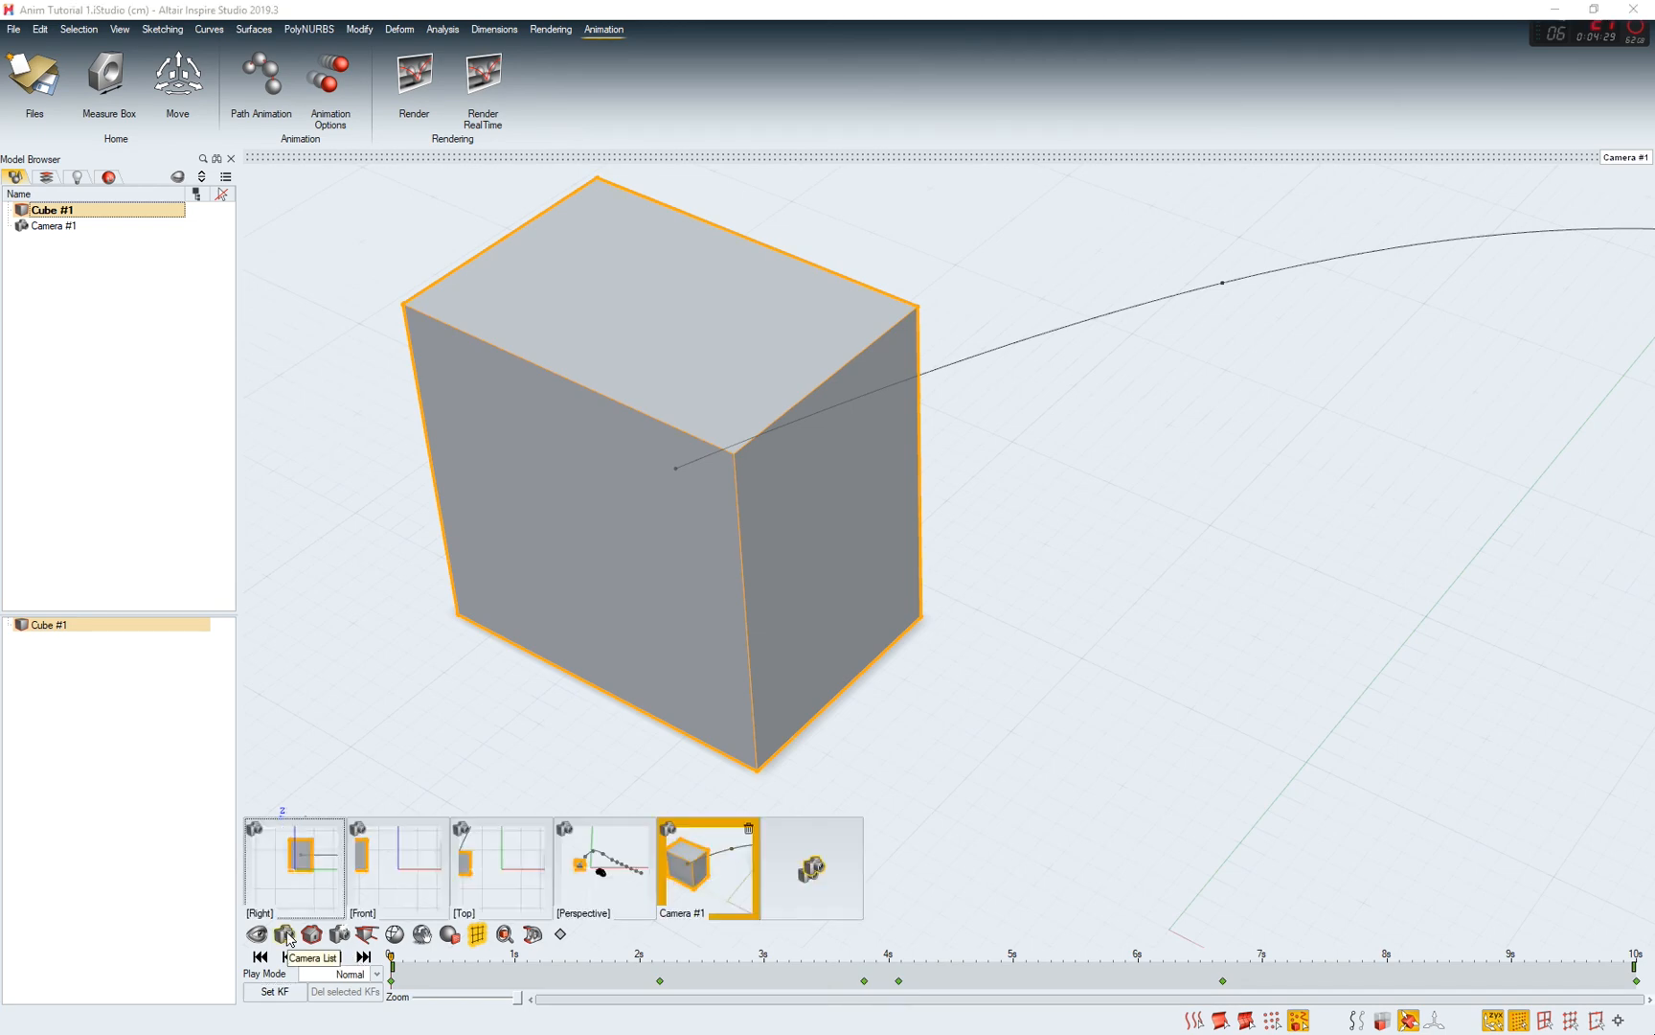
left_click(609, 876)
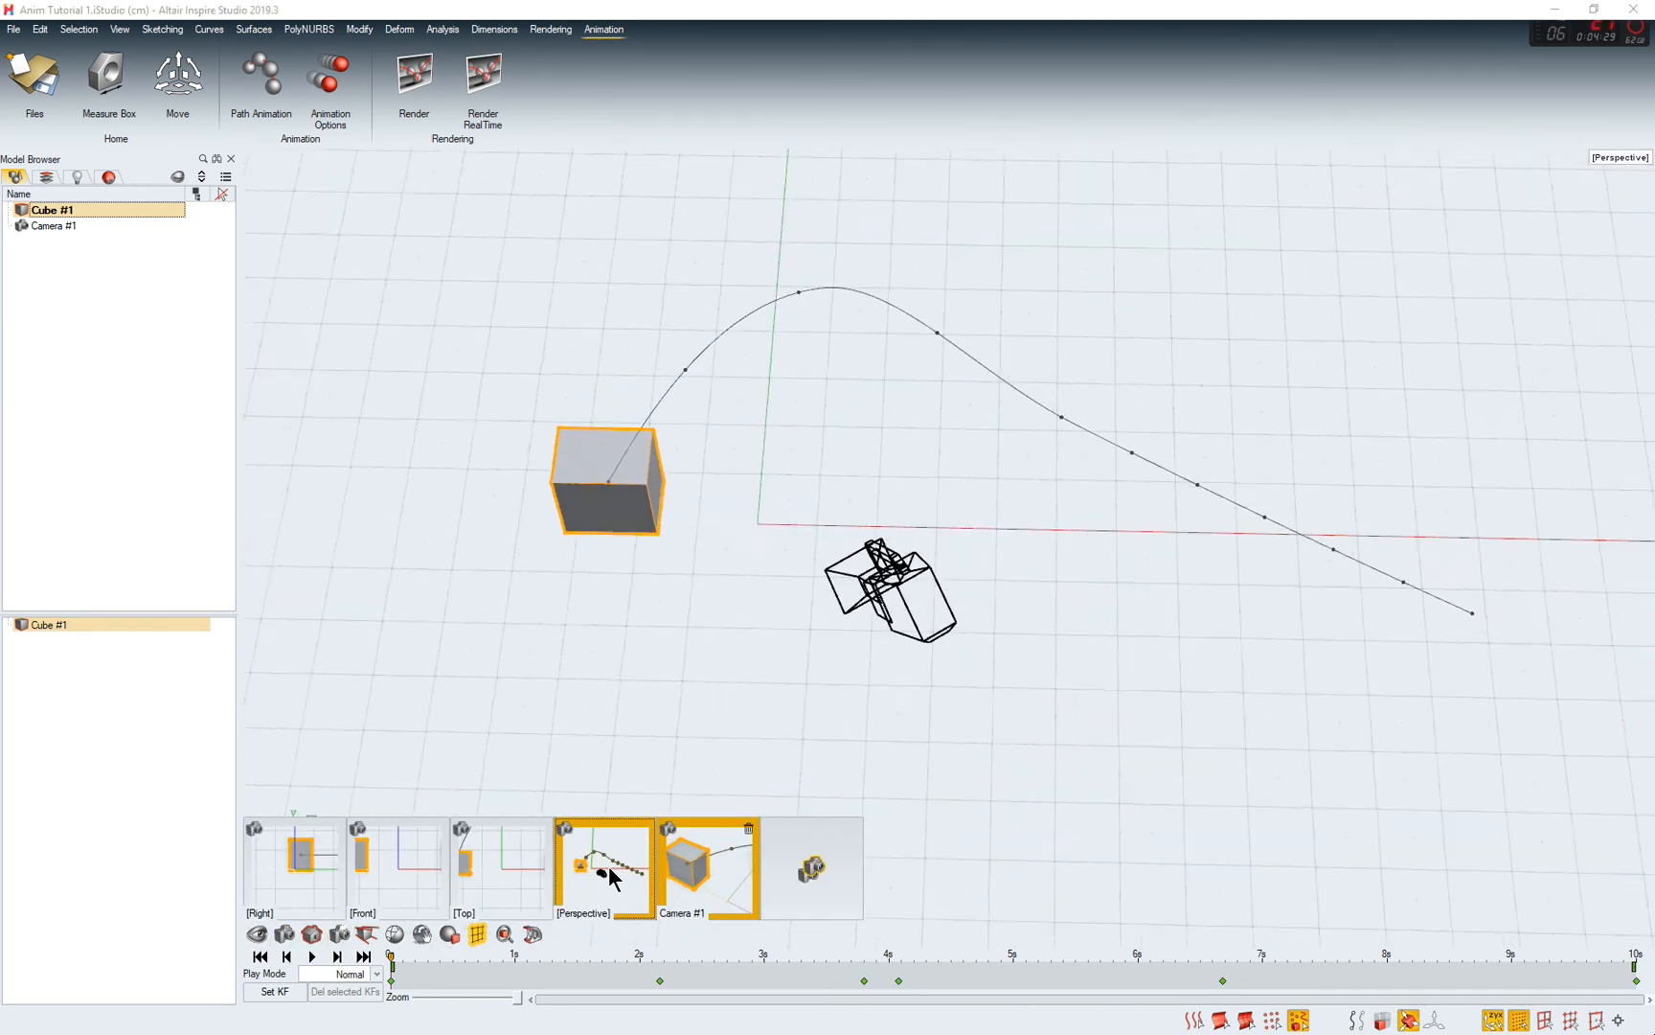
left_click(906, 602)
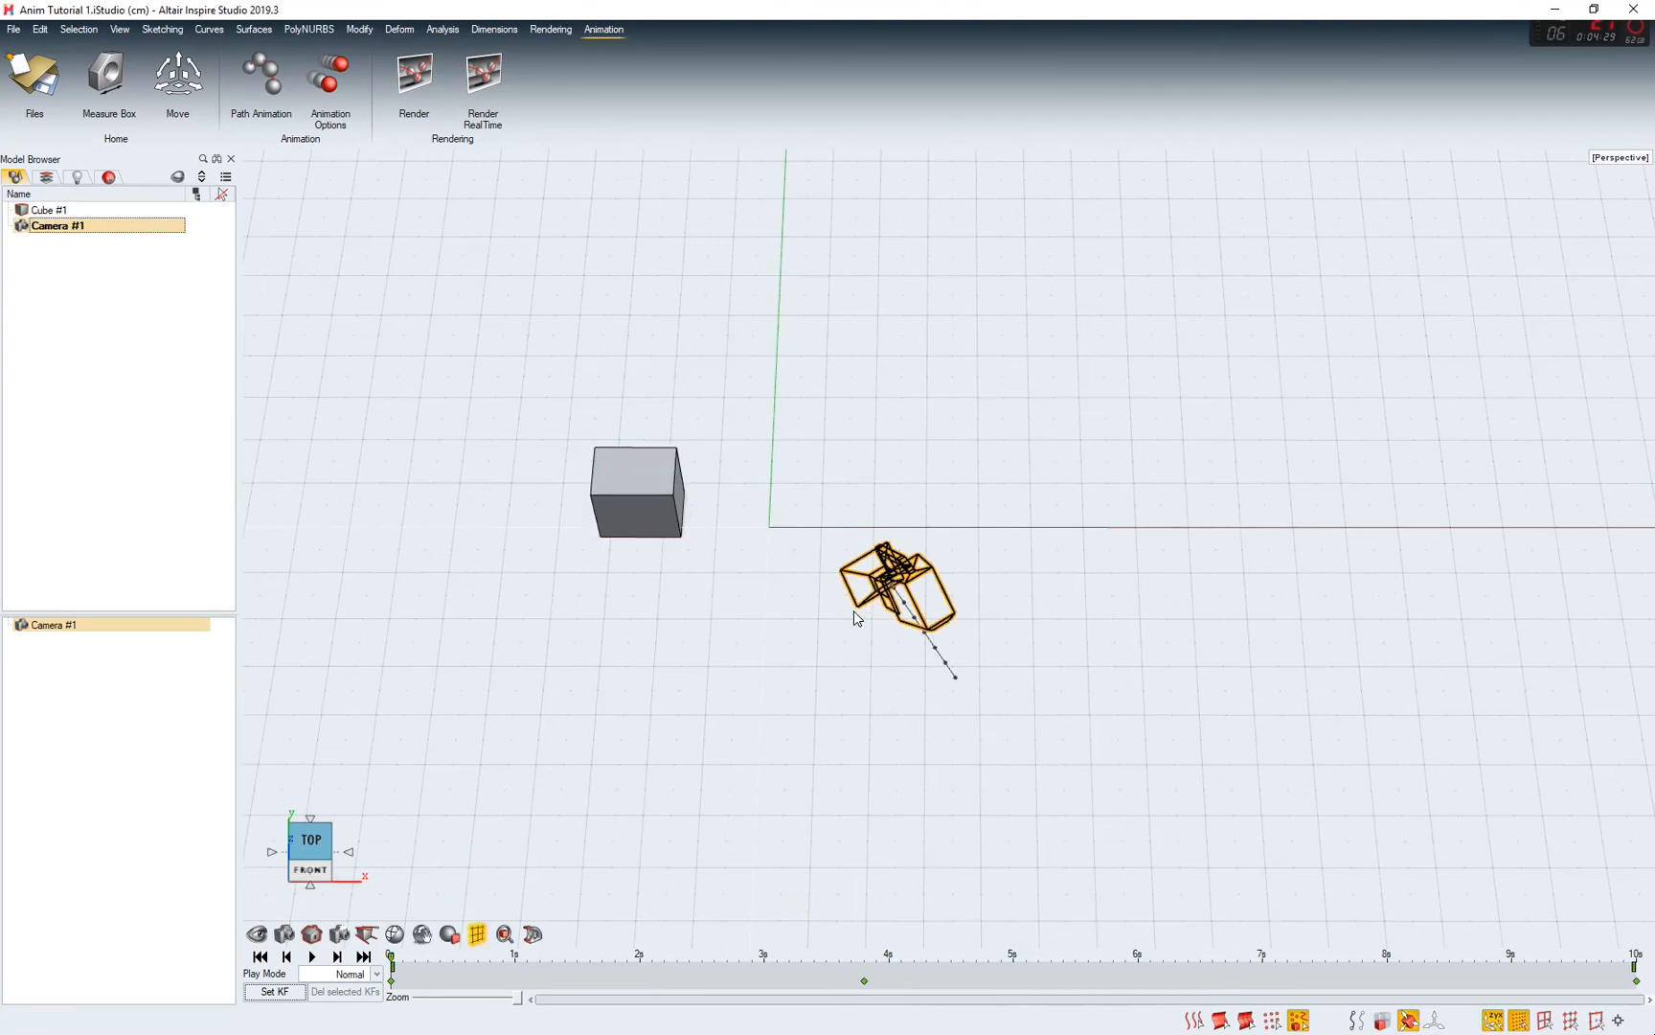
middle_click_drag(908, 761, 908, 761)
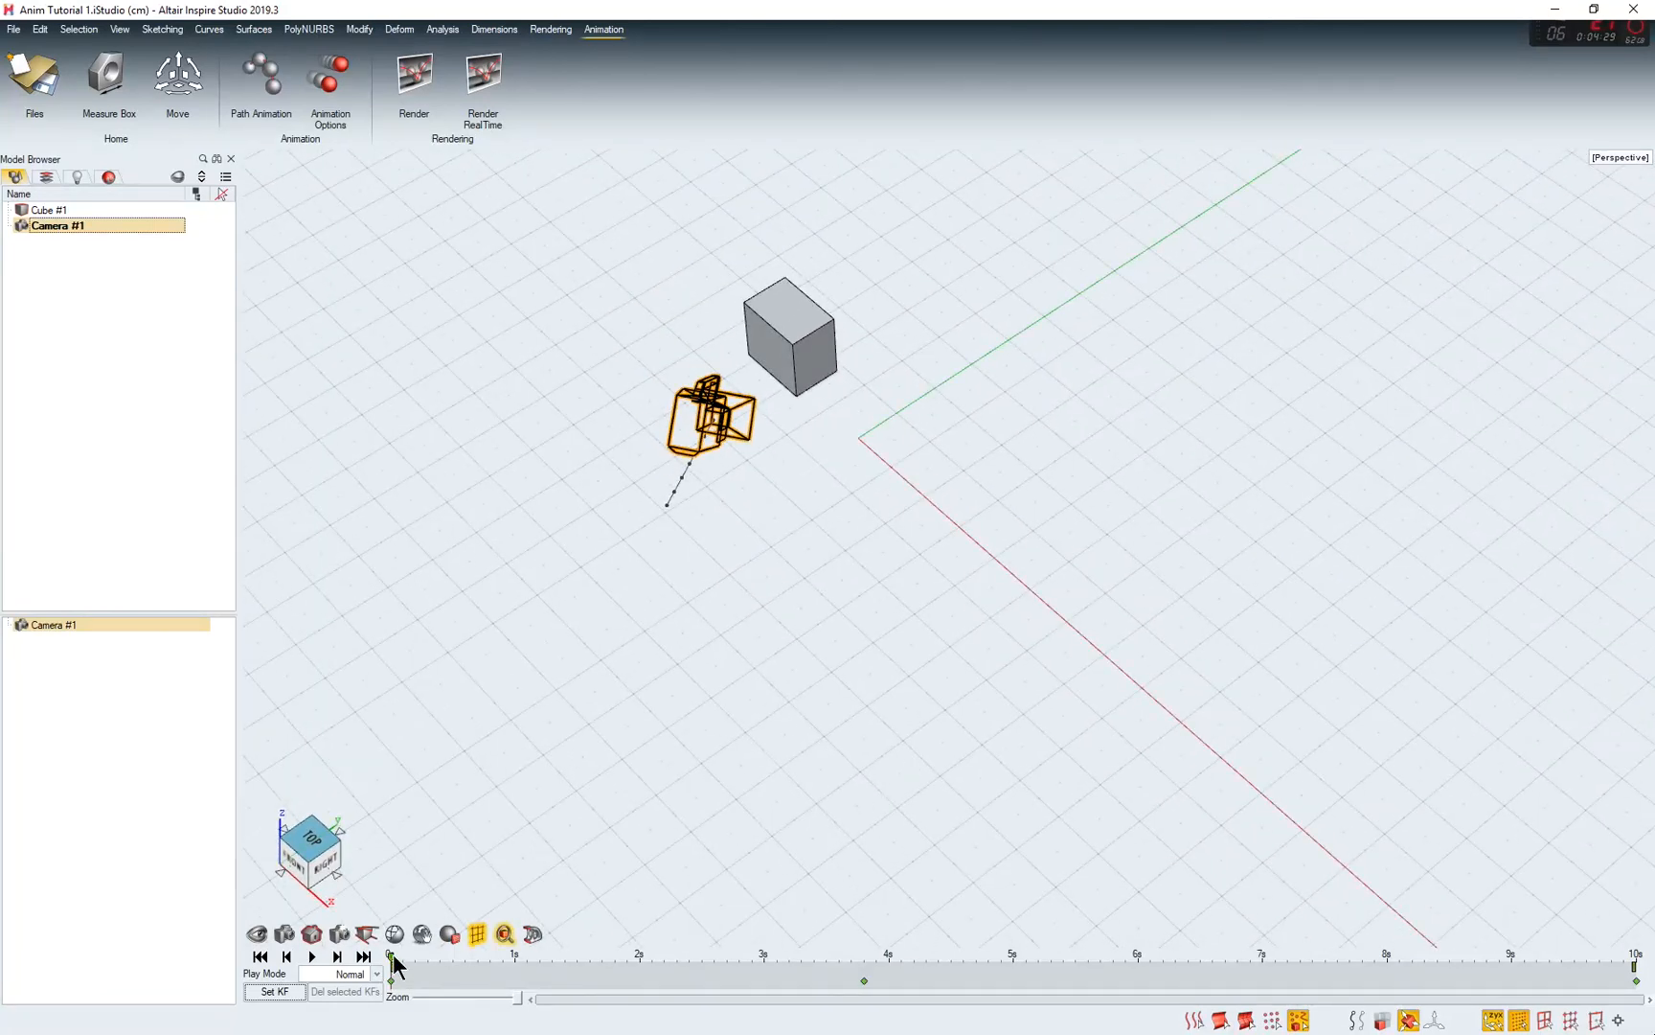
mouse_move(392, 955)
left_mouse_down()
mouse_move(643, 983)
mouse_move(1561, 963)
mouse_move(733, 987)
mouse_move(390, 962)
mouse_move(1170, 974)
mouse_move(1626, 957)
mouse_move(451, 958)
mouse_move(1515, 954)
mouse_move(1164, 968)
mouse_move(369, 950)
left_mouse_up()
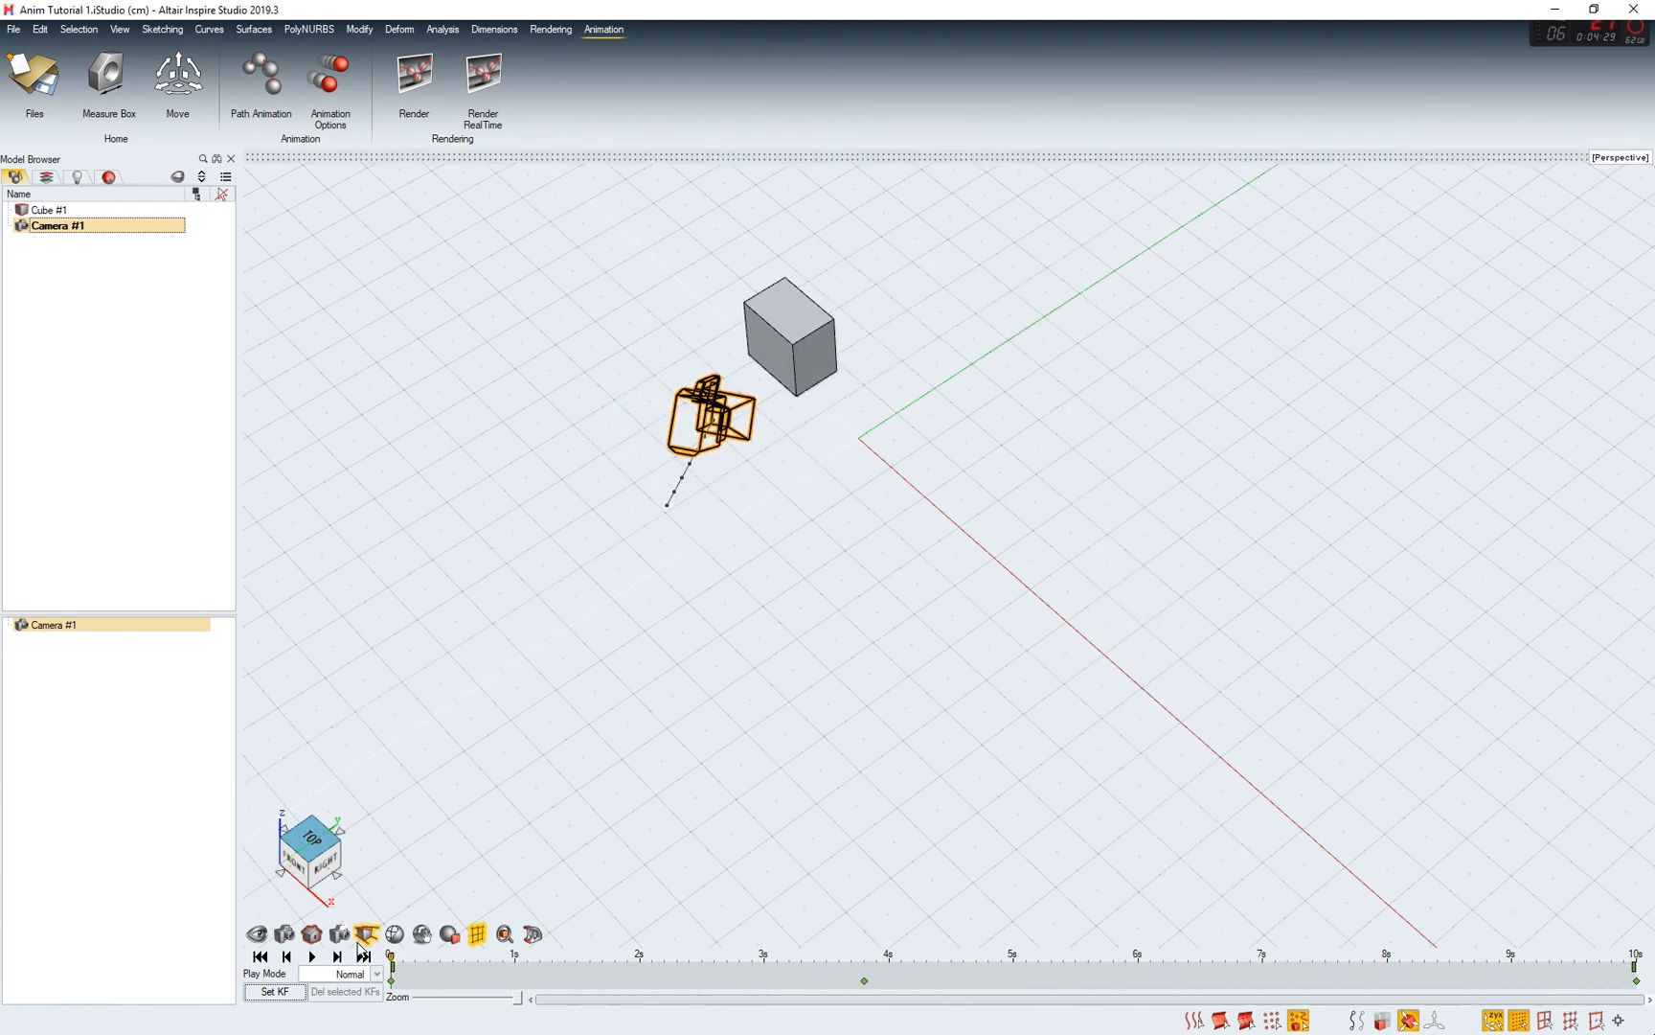